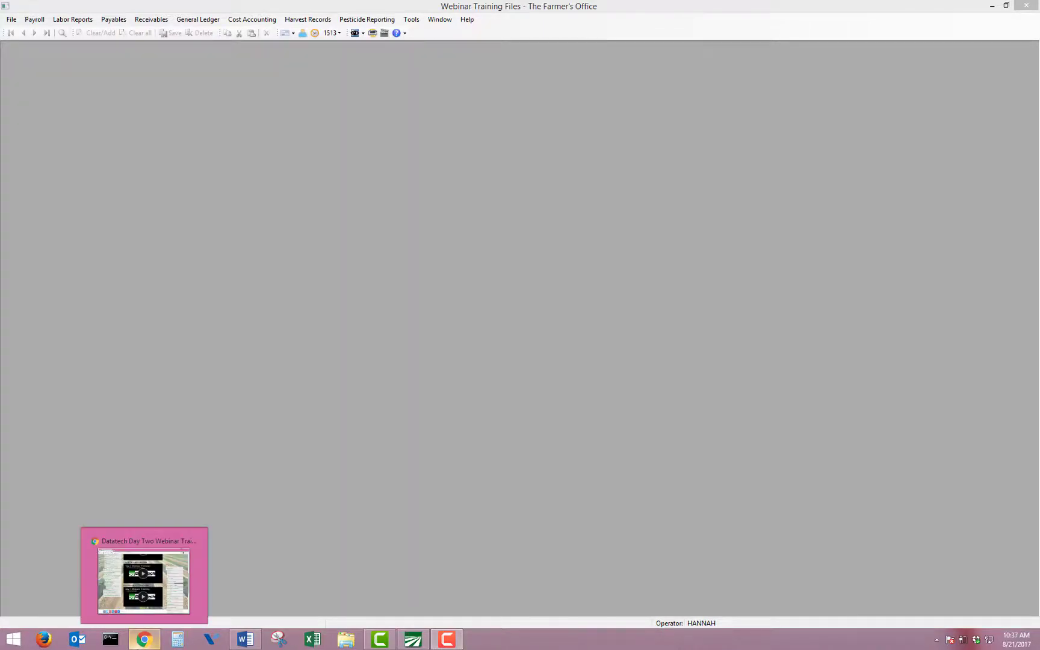
# Switch to Chrome and look through the webinar recordings on the Datatech Day Two training page.
pyautogui.click(141, 644)
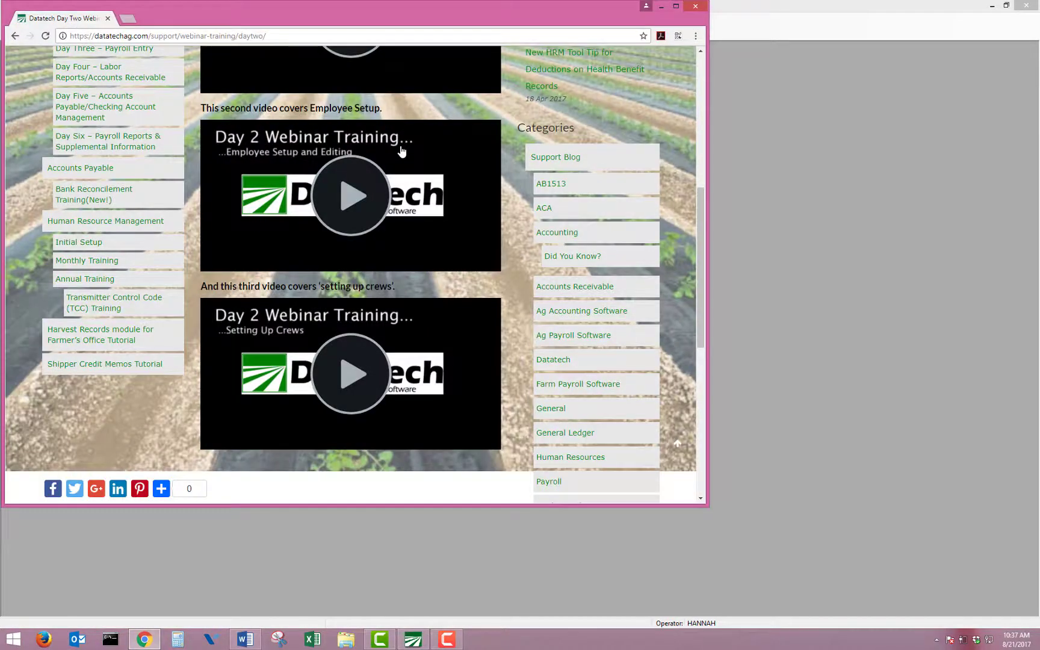
pyautogui.scroll(3, 175, 81)
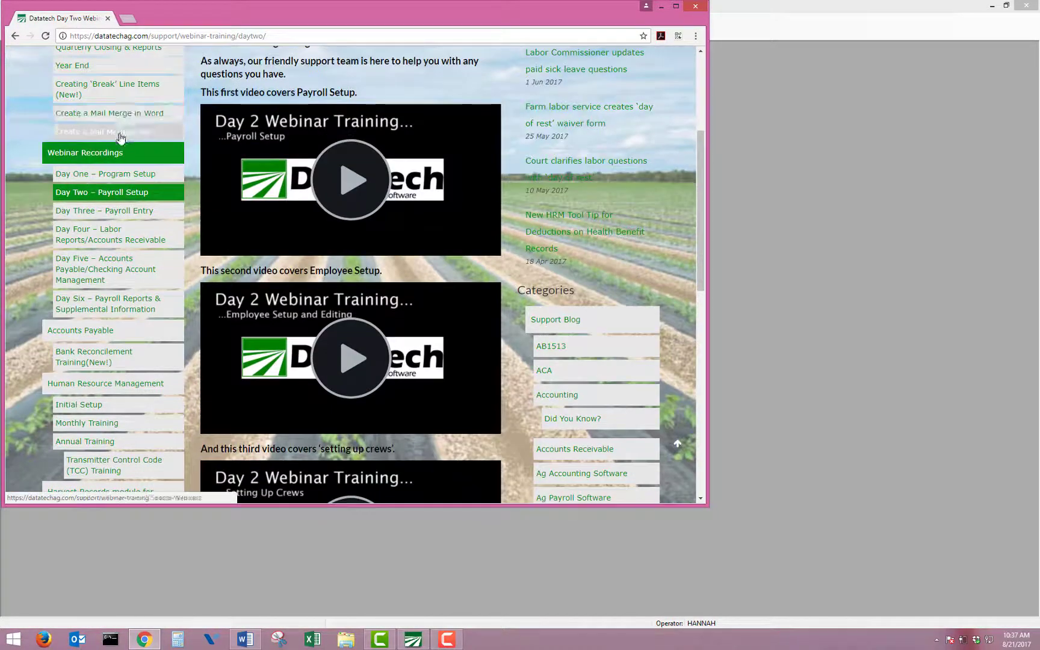
pyautogui.click(94, 157)
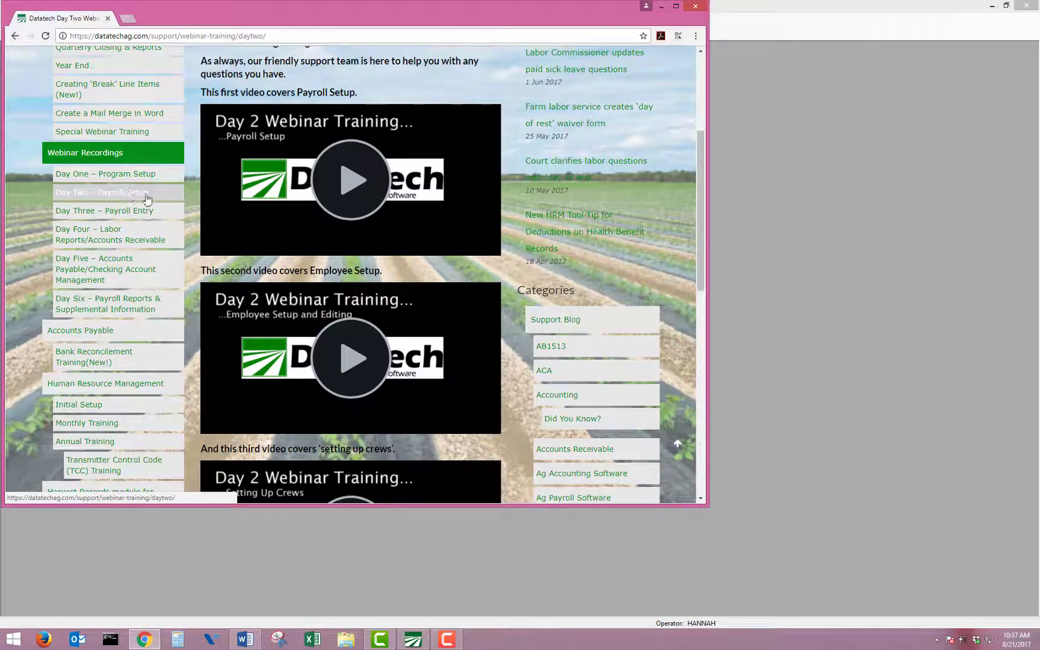
pyautogui.scroll(-3, 149, 199)
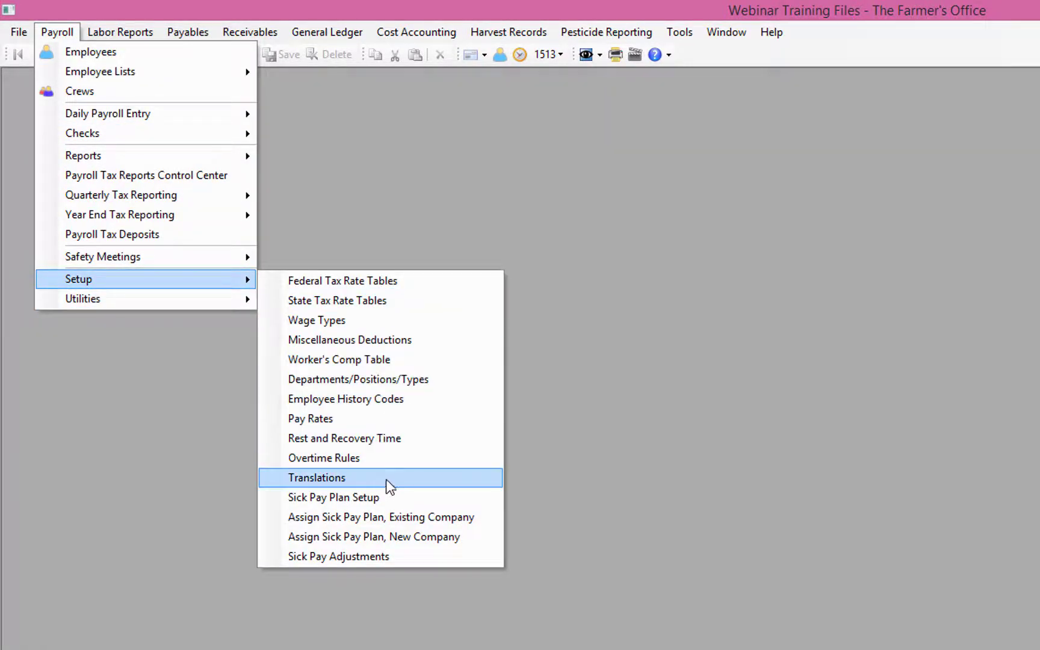
# Open the Rest and Recovery Time definitions and look up the wage type and job ID of the second definition.
pyautogui.click(407, 442)
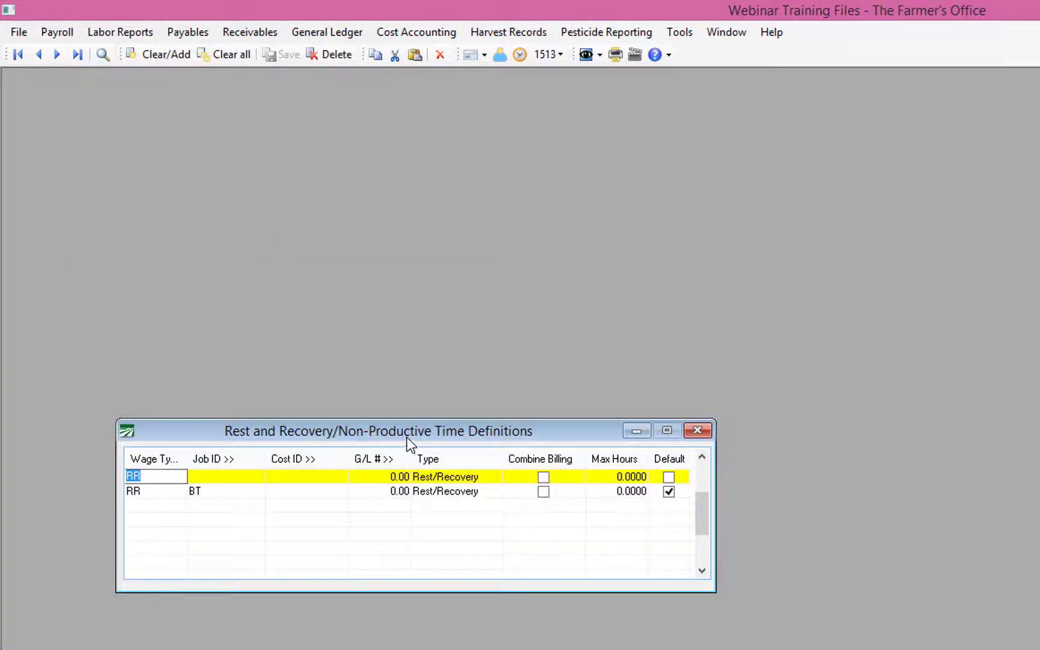
pyautogui.press('Down')
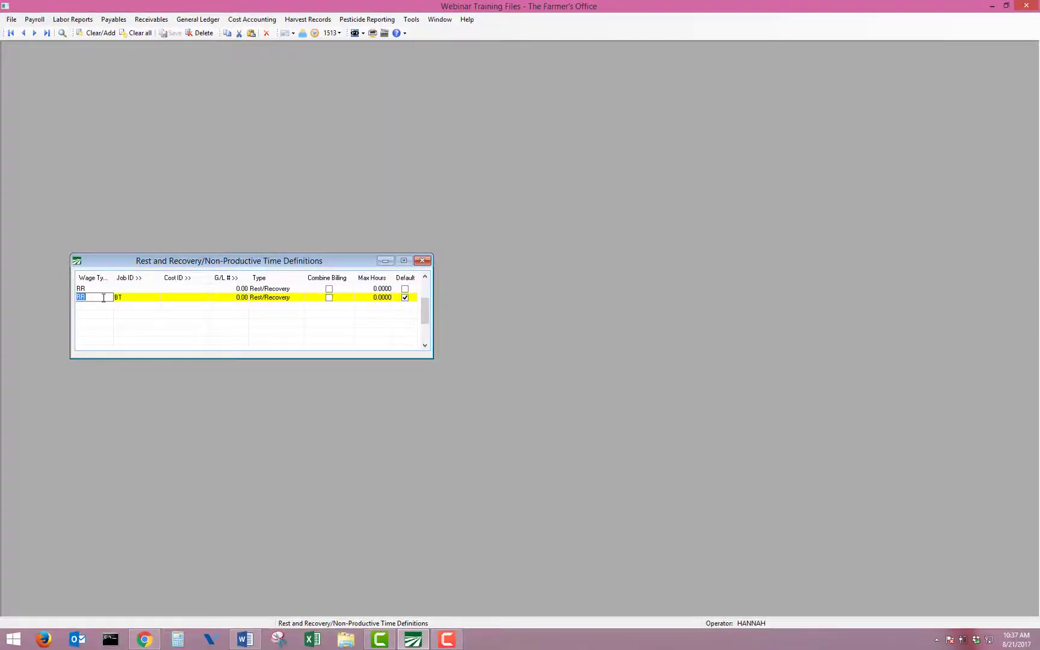
pyautogui.click(103, 296)
pyautogui.doubleClick(108, 296)
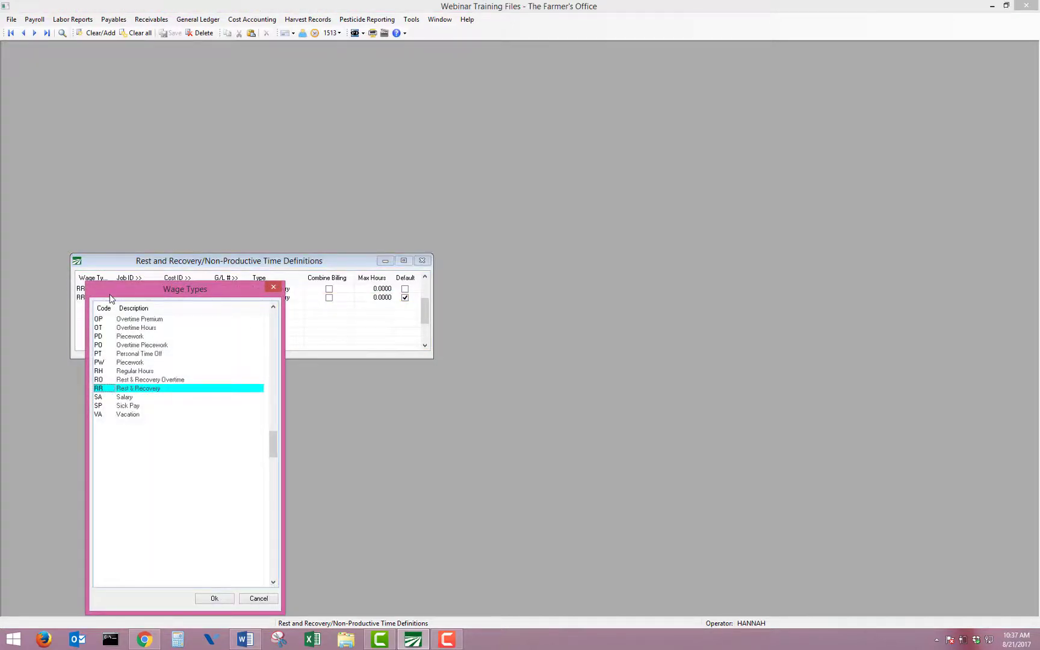
pyautogui.press('Return')
pyautogui.doubleClick(114, 297)
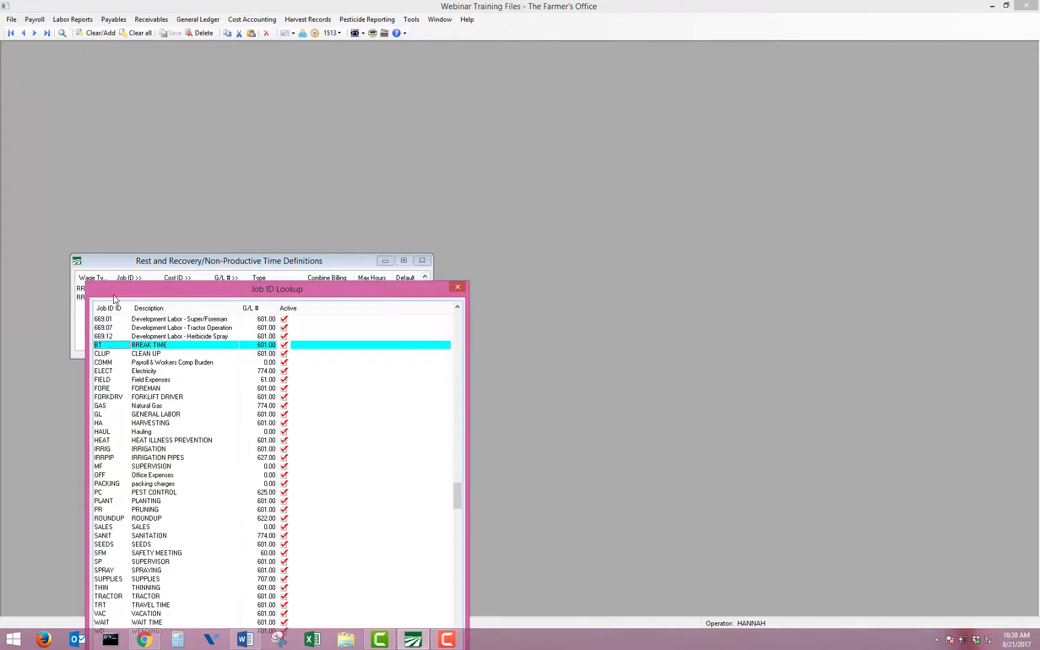
pyautogui.press('Return')
# Review the remaining fields of the BT definition through its Default setting, and close the Rest and Recovery definitions.
pyautogui.press('Tab')
pyautogui.press('Tab')
pyautogui.press('Tab')
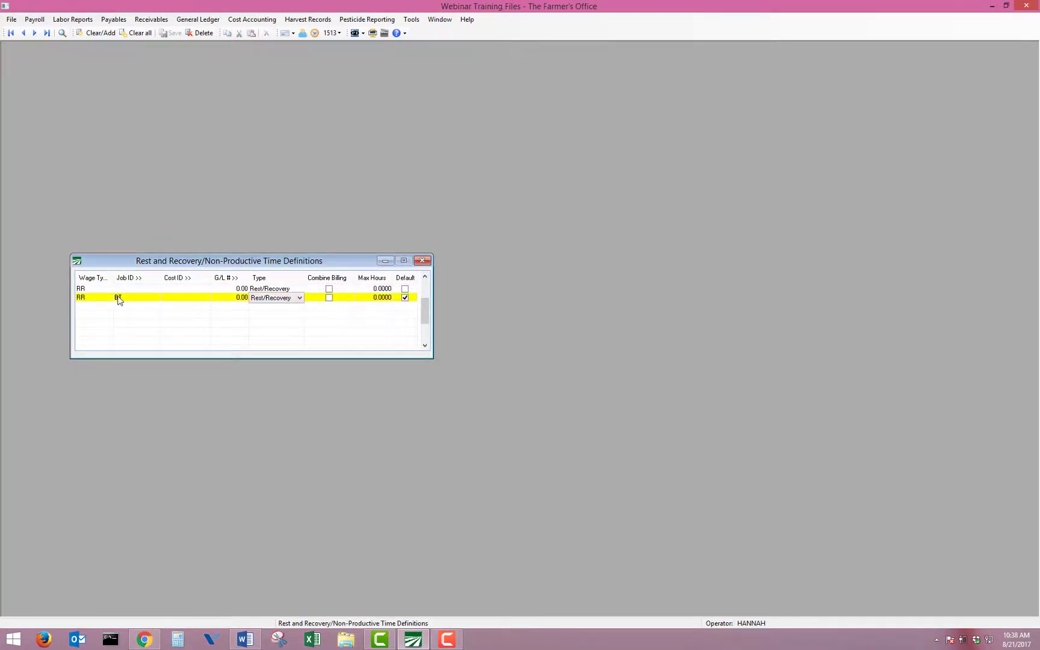
pyautogui.press('Tab')
pyautogui.press('Tab')
pyautogui.press('Tab')
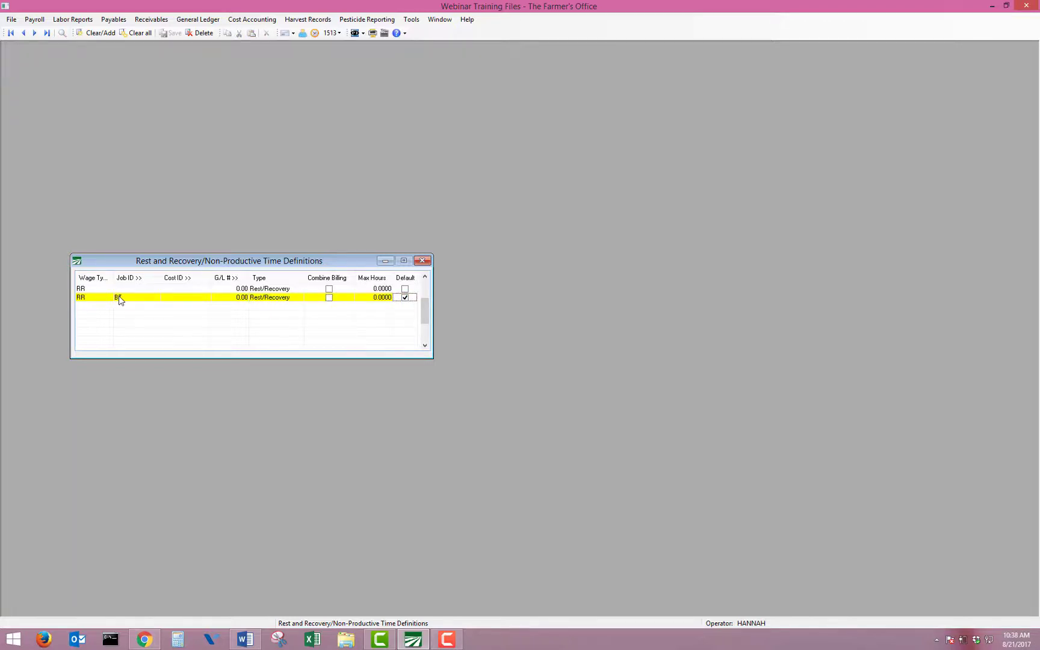
pyautogui.press('Tab')
pyautogui.press('Up')
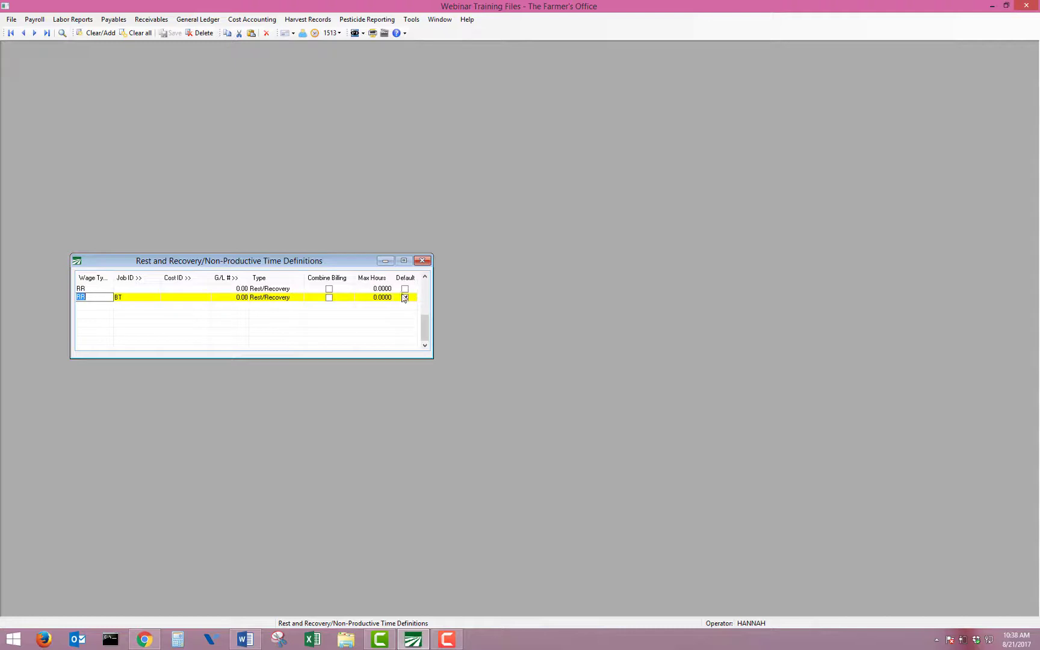
pyautogui.click(139, 298)
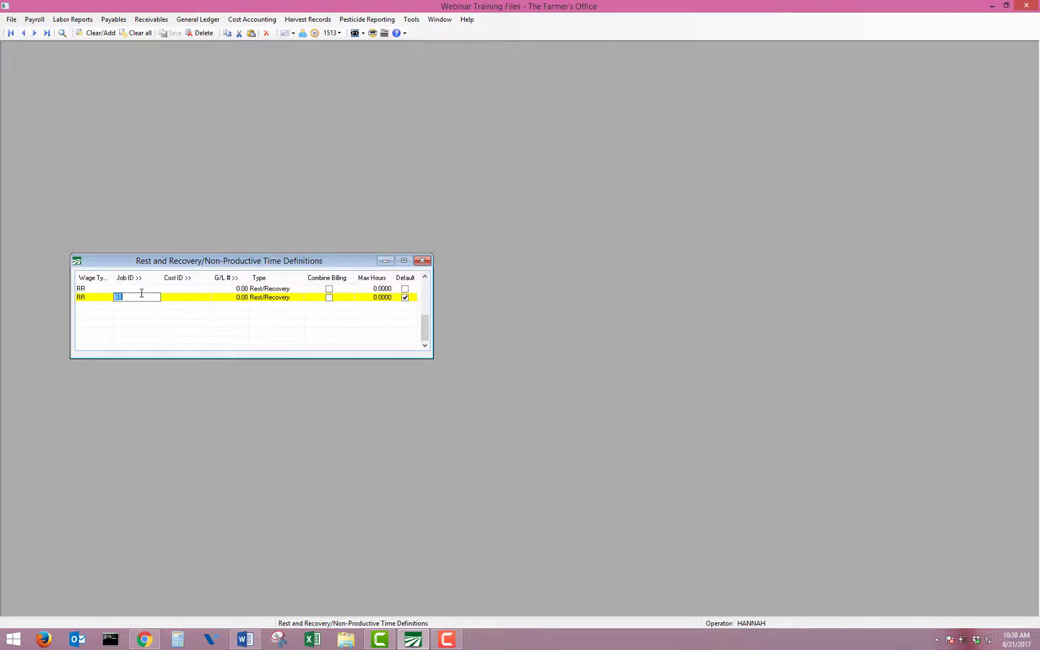
pyautogui.click(422, 261)
# In Program Setup, check the default wage type for breaks in the payroll Minimum Wage/Overtime settings.
pyautogui.click(408, 19)
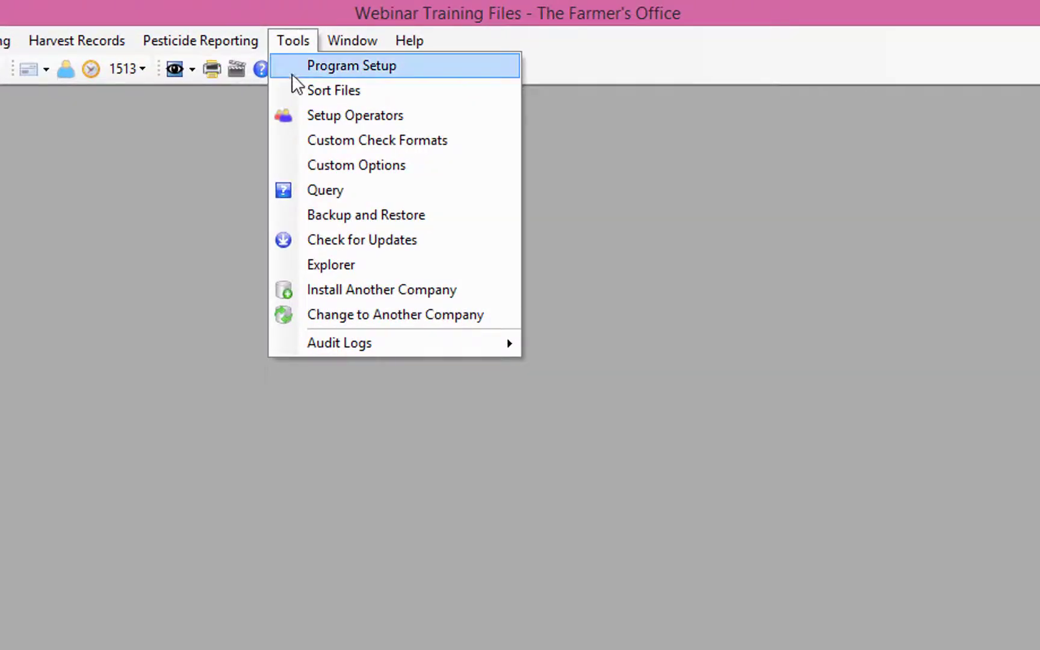
pyautogui.click(414, 68)
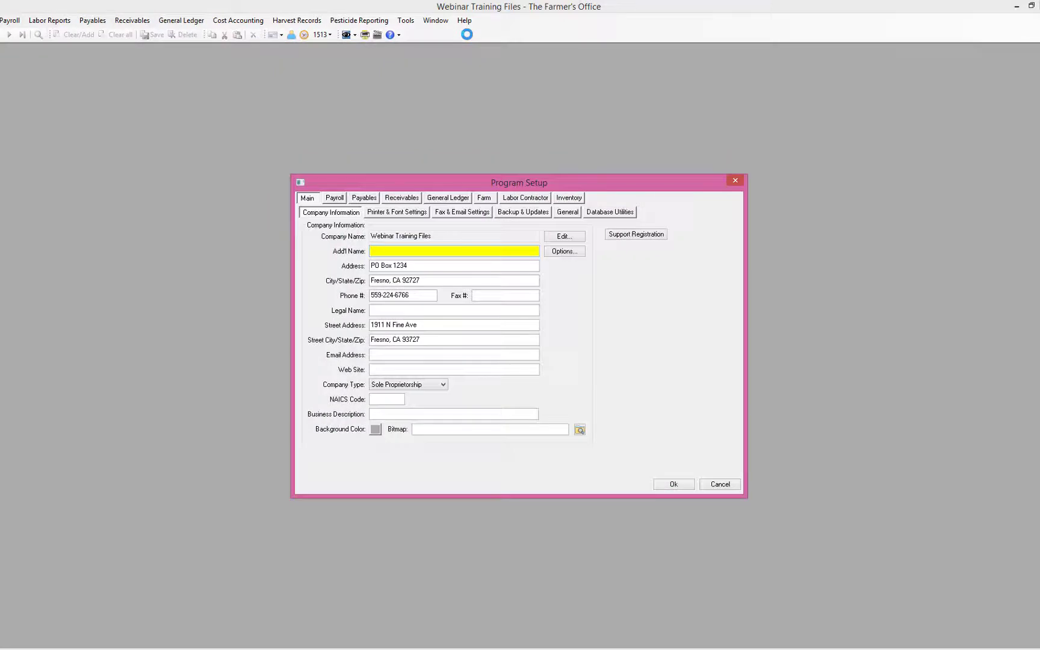
pyautogui.click(333, 199)
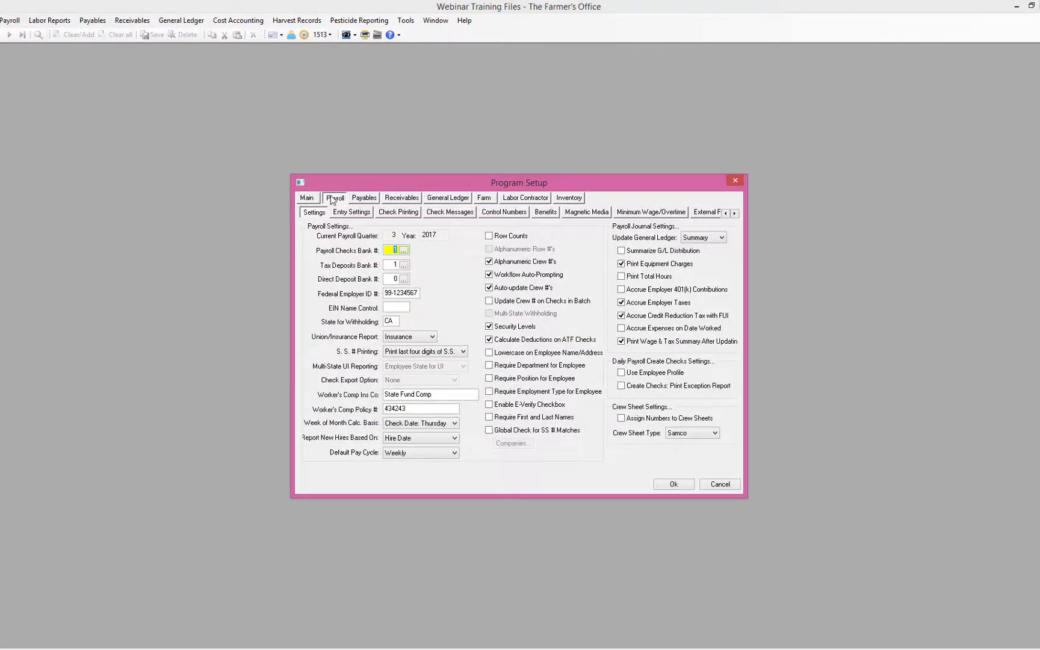
pyautogui.click(677, 215)
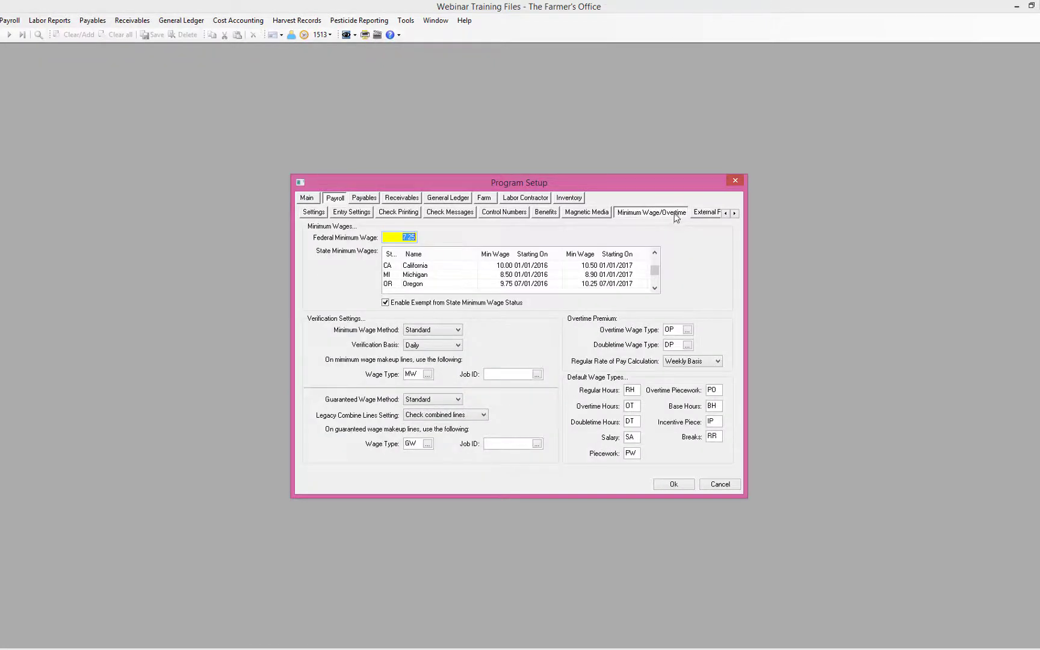
pyautogui.click(715, 436)
pyautogui.click(719, 436)
pyautogui.moveTo(719, 436); pyautogui.dragTo(696, 437)
pyautogui.click(718, 435)
pyautogui.moveTo(719, 435); pyautogui.dragTo(685, 434)
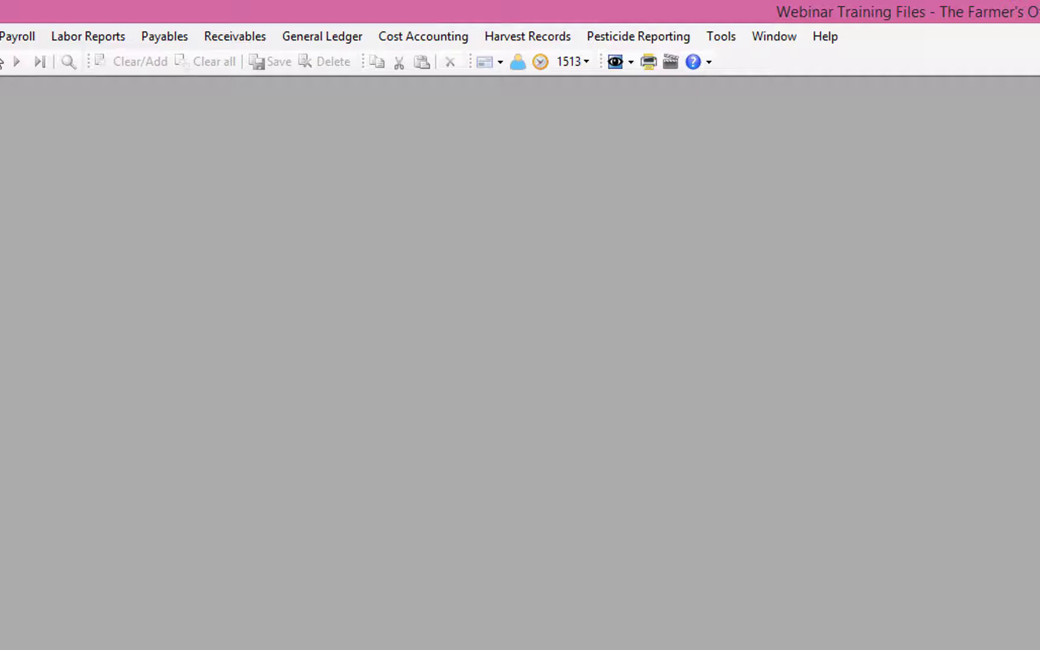
# Open Daily Payroll Entry and start the Crew Sheet Entry Wizard.
pyautogui.click(9, 41)
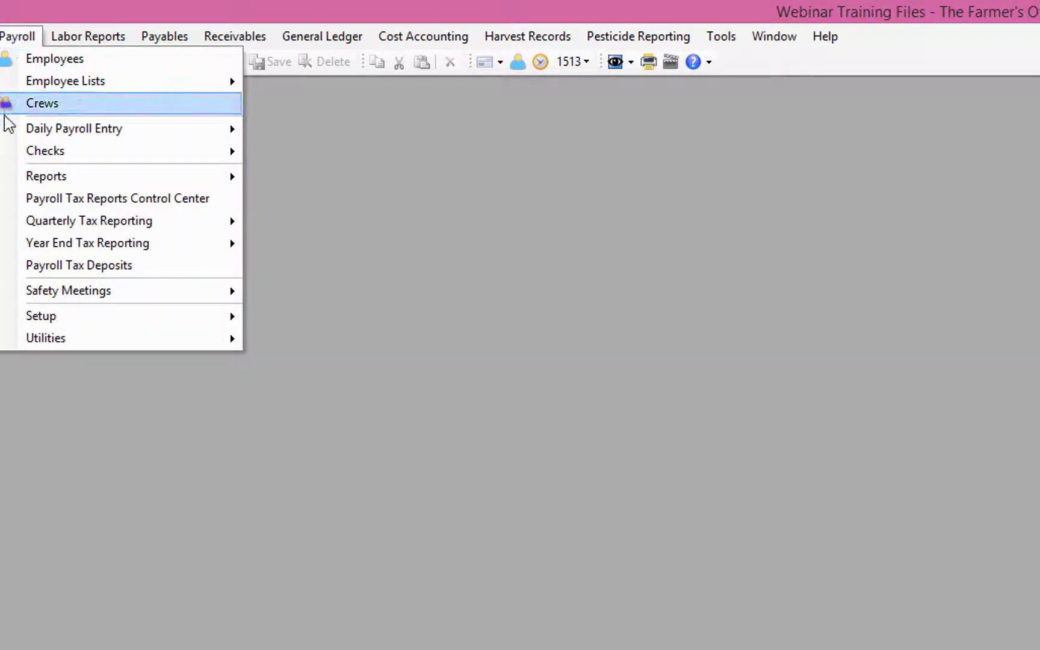
pyautogui.moveTo(24, 129)
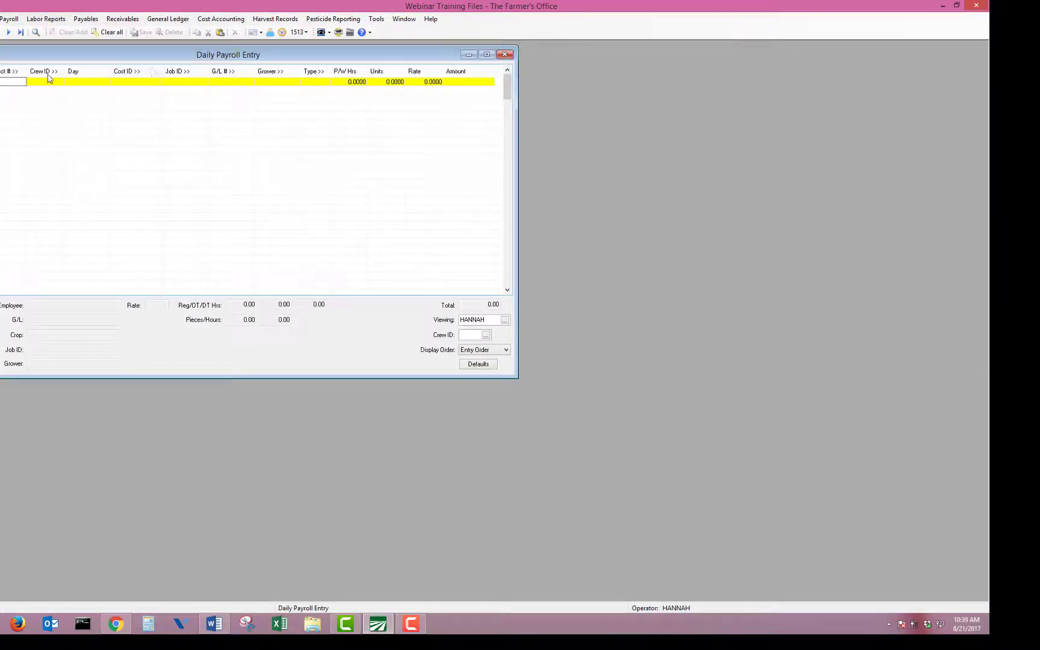
pyautogui.rightClick(23, 84)
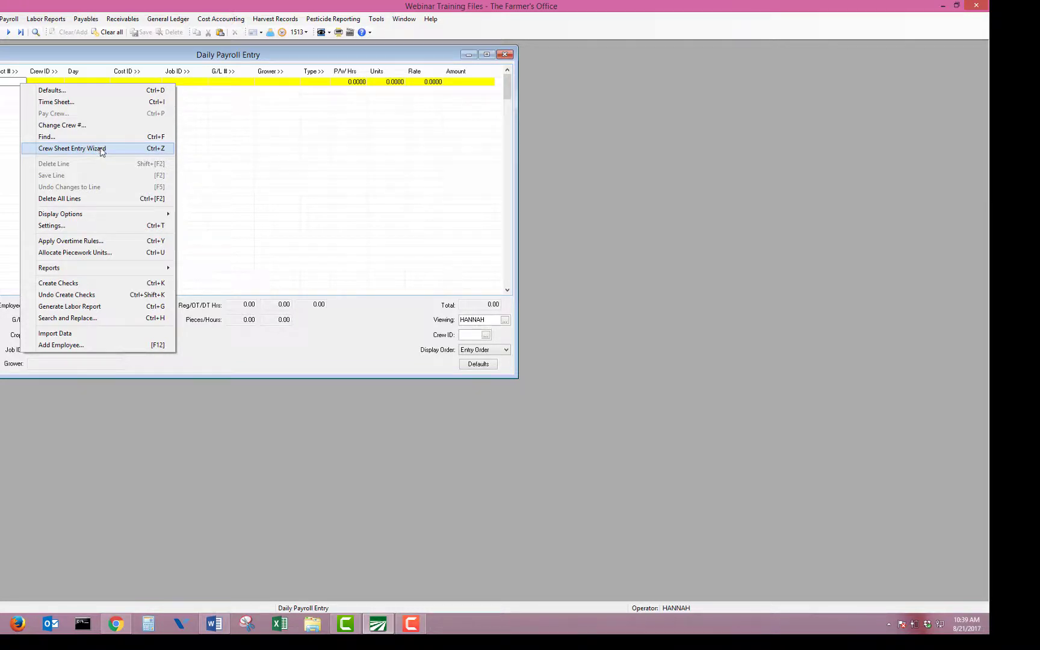
pyautogui.click(99, 149)
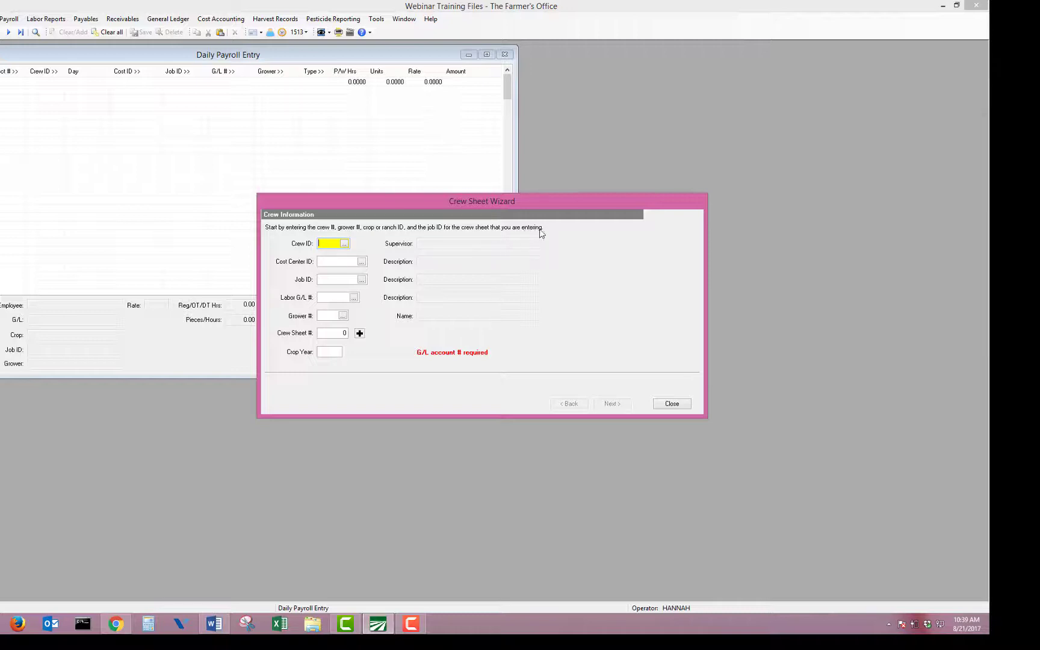
# Choose crew JA and cost center DT101 (BLOCK 101) for the crew sheet.
pyautogui.click(345, 243)
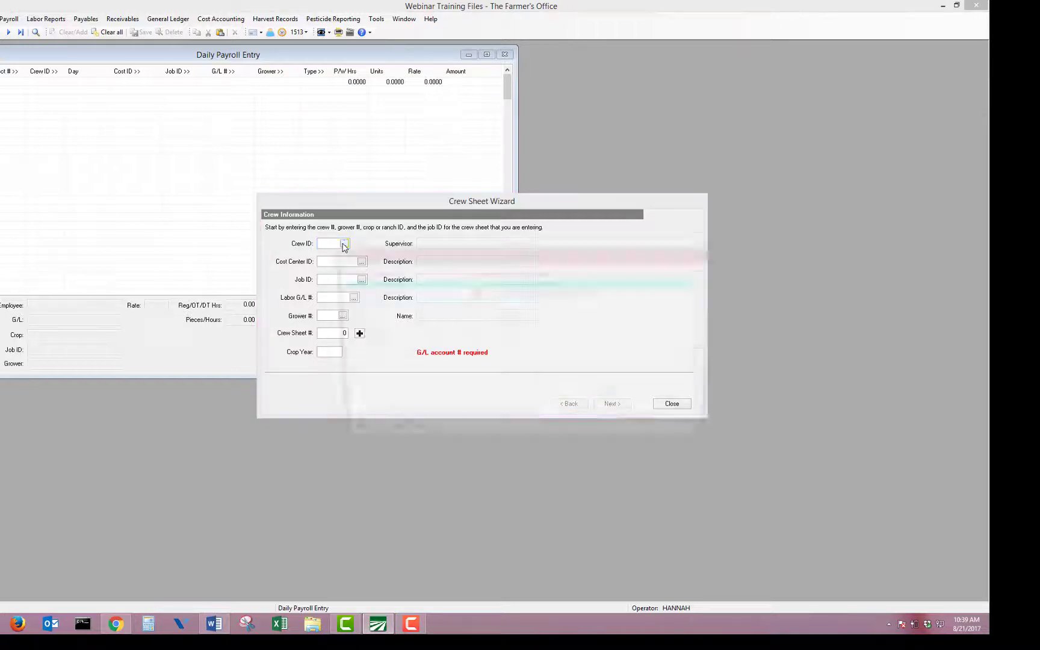
pyautogui.press('Return')
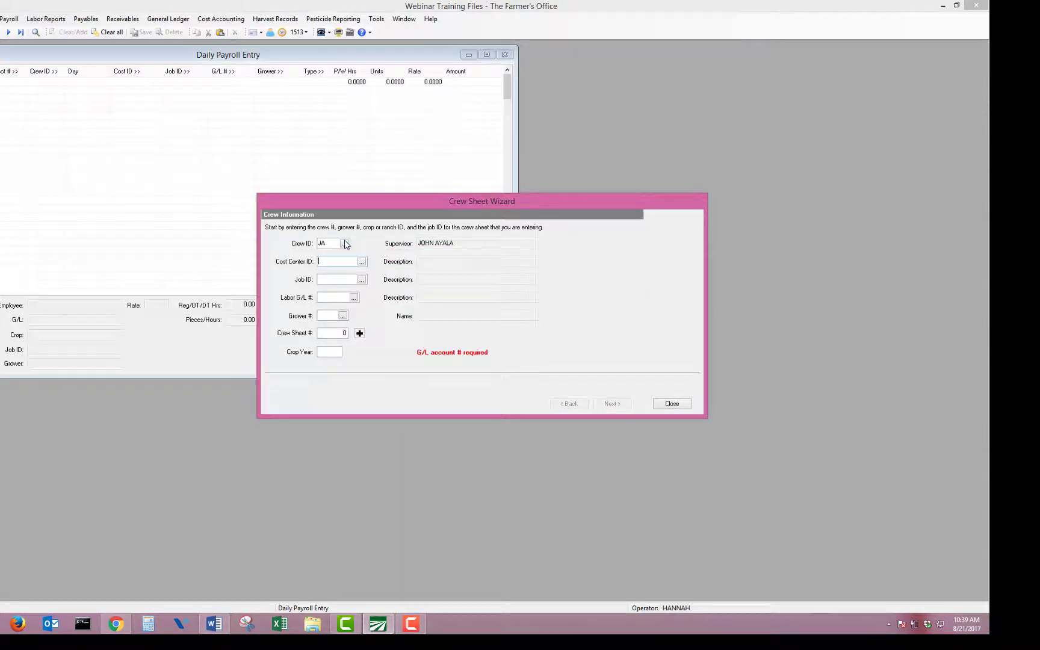
pyautogui.press('F2')
pyautogui.press('Down')
pyautogui.press('Down')
pyautogui.press('Down')
pyautogui.press('Down')
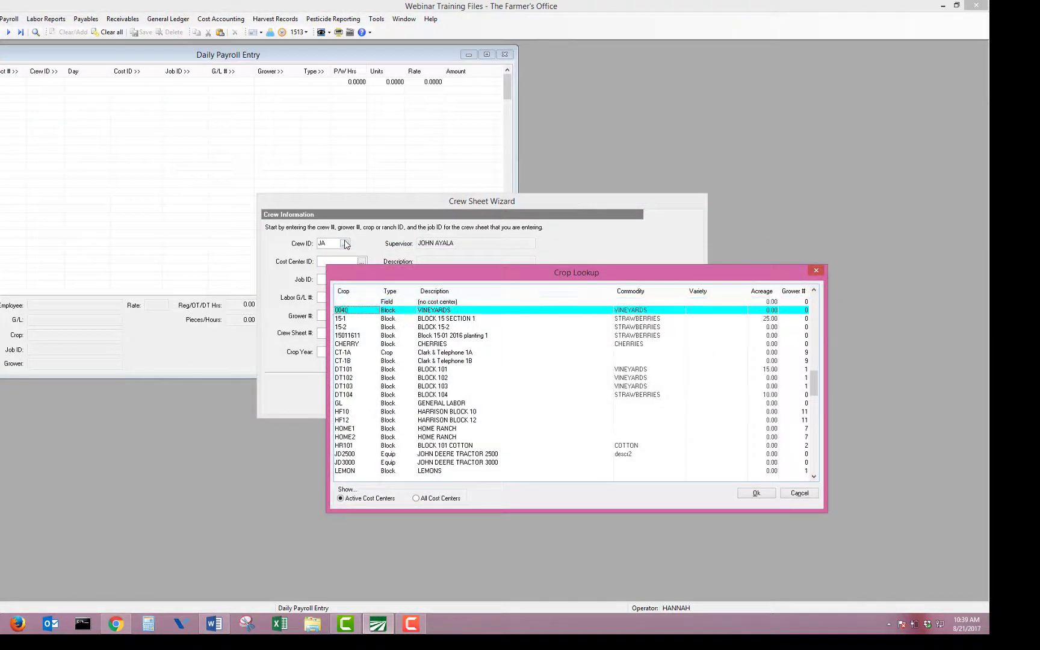
pyautogui.press('Down')
pyautogui.press('Down')
pyautogui.press('Down')
pyautogui.press('Down')
pyautogui.press('Return')
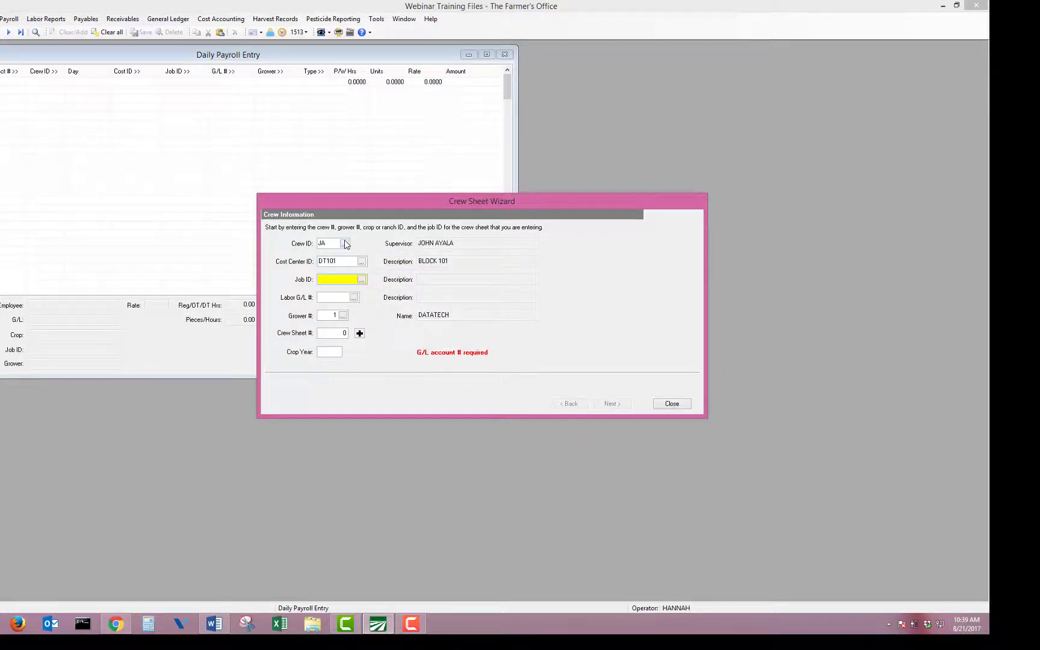
# Set the crew sheet's job ID to 02 HARVESTING.
pyautogui.press('F2')
pyautogui.press('Down')
pyautogui.press('Down')
pyautogui.press('Down')
pyautogui.press('Down')
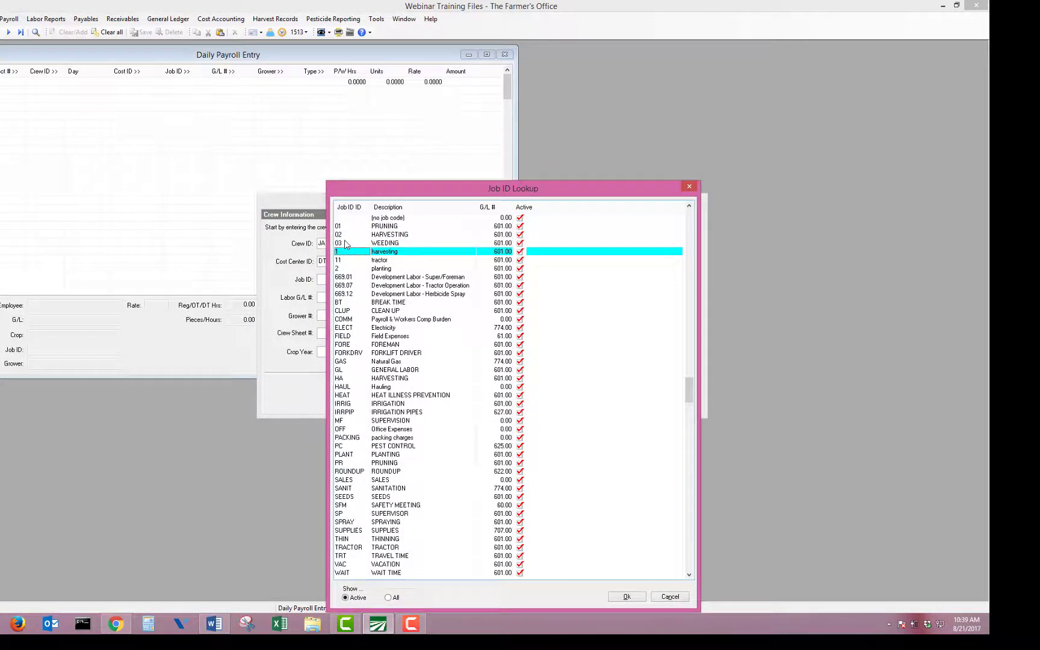
pyautogui.press('Up')
pyautogui.press('Up')
pyautogui.press('Return')
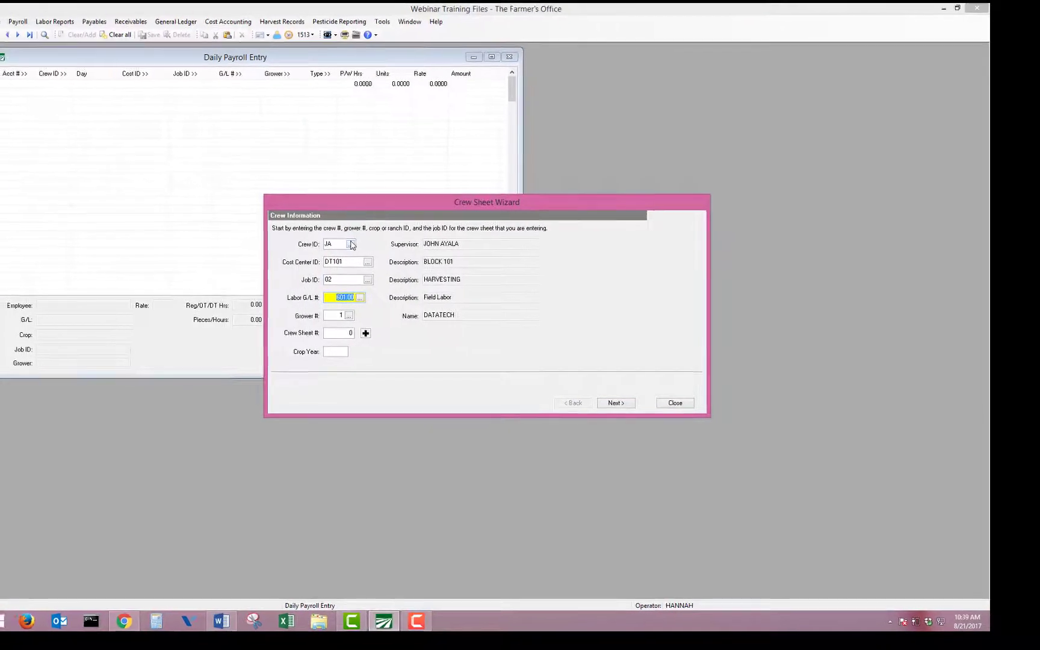
# Select labor G/L account 601.00 Field Labor and keep grower 1 for the crew sheet.
pyautogui.press('F2')
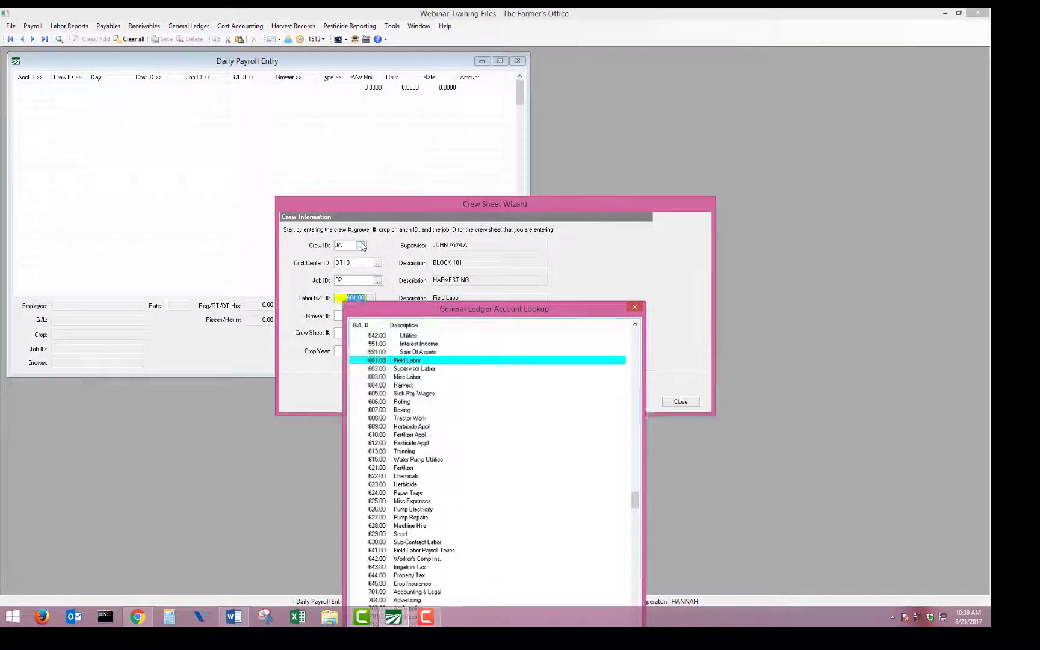
pyautogui.press('Return')
pyautogui.press('Tab')
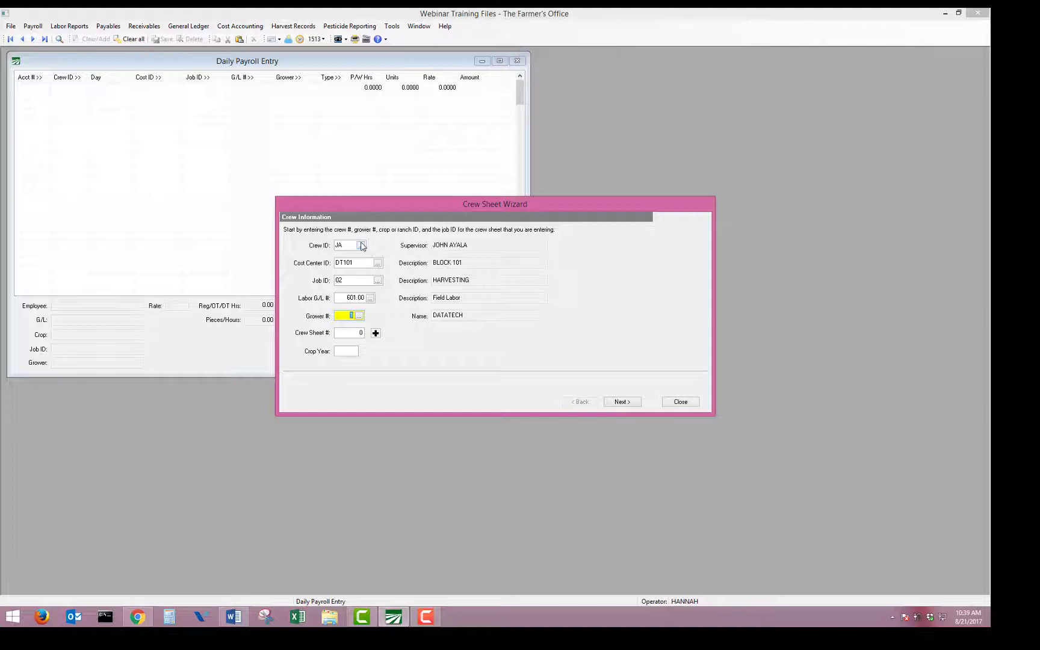
pyautogui.press('Tab')
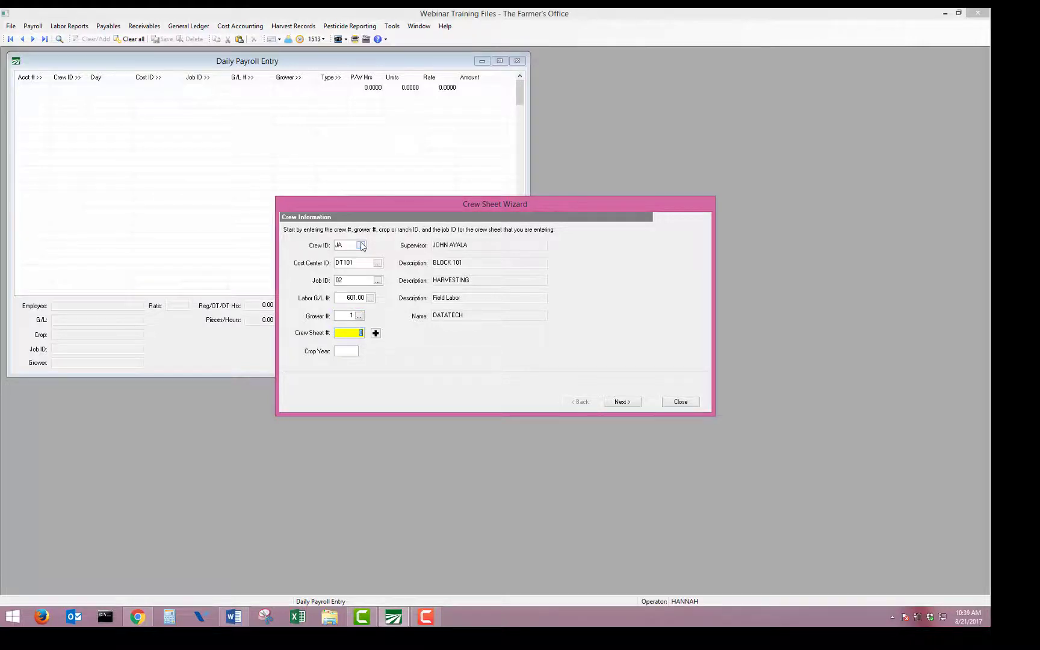
# Assign the next crew sheet number, set the crop year to 2017, and continue to the pay period dates.
pyautogui.click(376, 333)
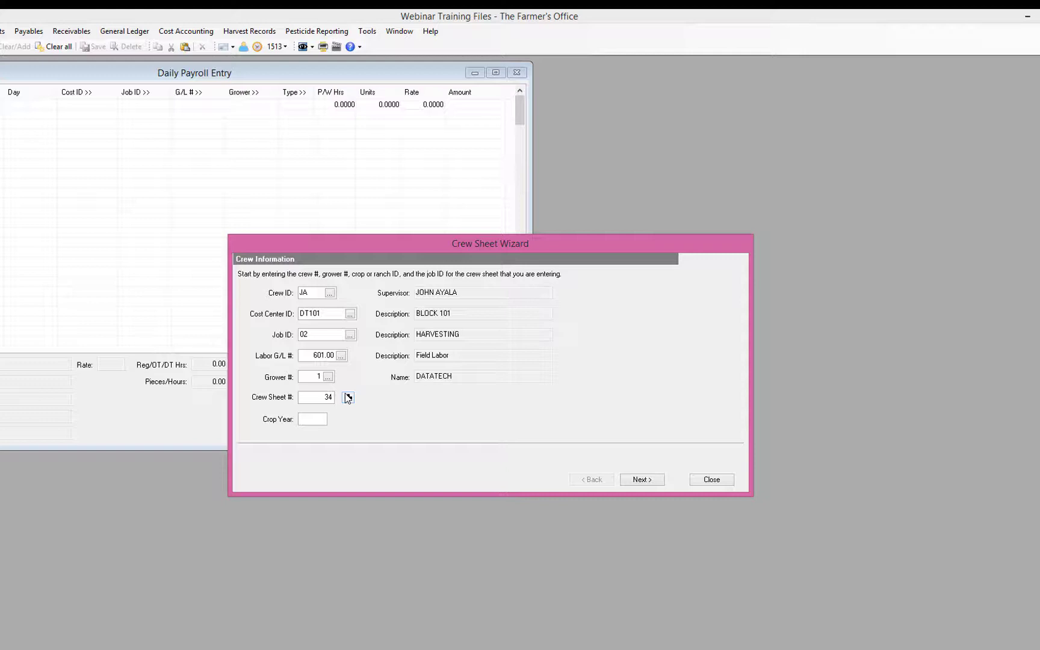
pyautogui.doubleClick(325, 398)
pyautogui.click(314, 422)
pyautogui.write('2017')
pyautogui.click(661, 484)
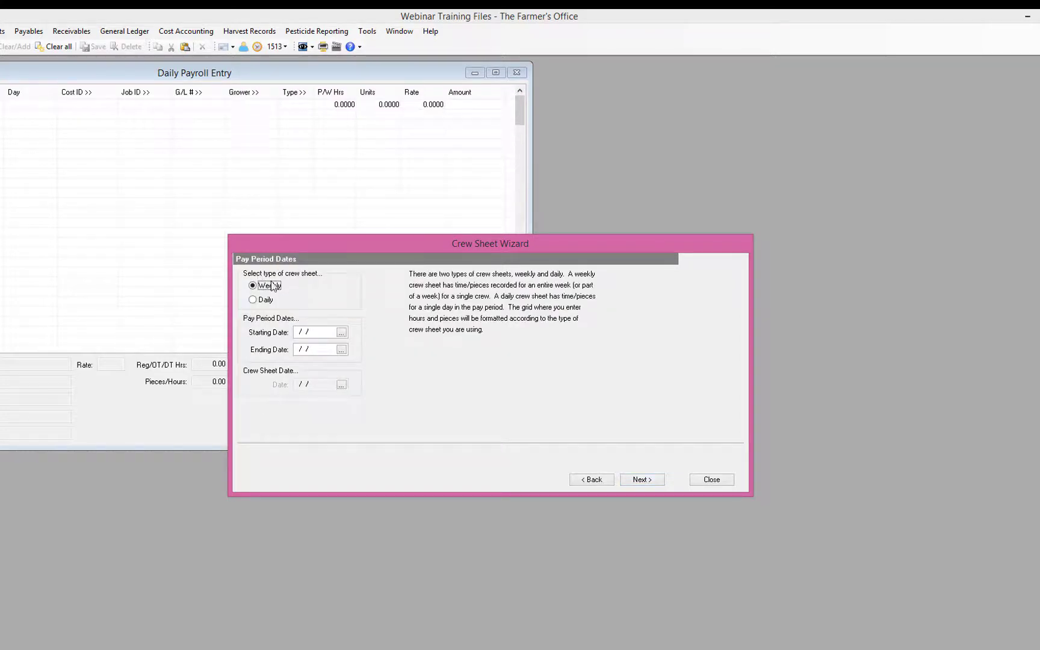
# Make the crew sheet a Daily one dated 8/14/2017.
pyautogui.click(253, 300)
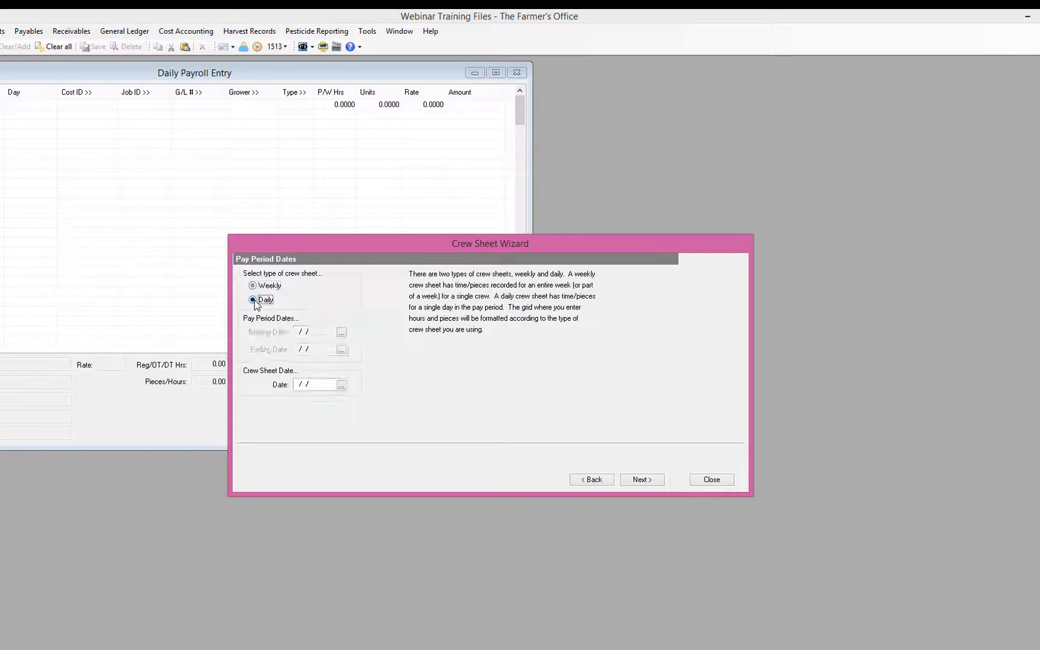
pyautogui.click(342, 385)
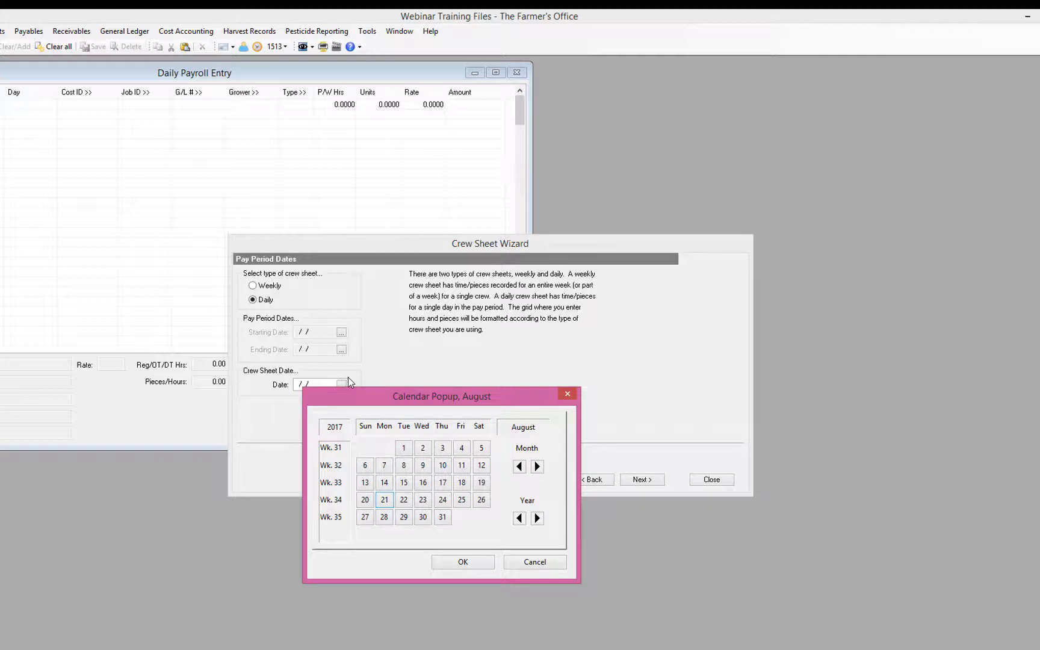
pyautogui.press('Up')
pyautogui.press('Return')
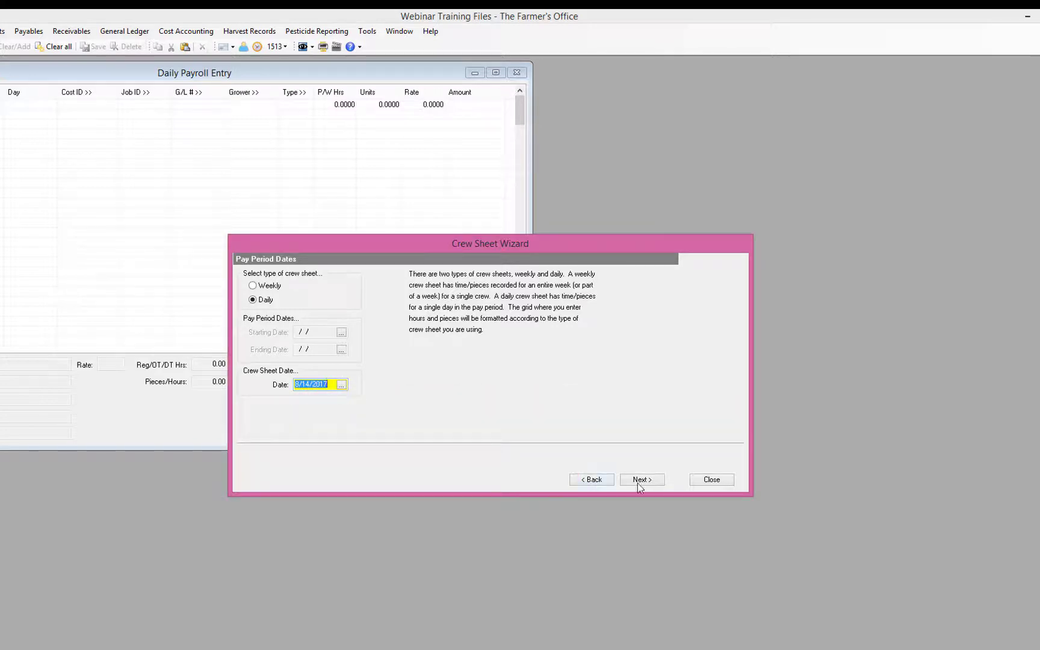
# Continue to the pay type and rate settings and select wage type BH, Base Hourly Incentive Pay, for the crew.
pyautogui.click(656, 481)
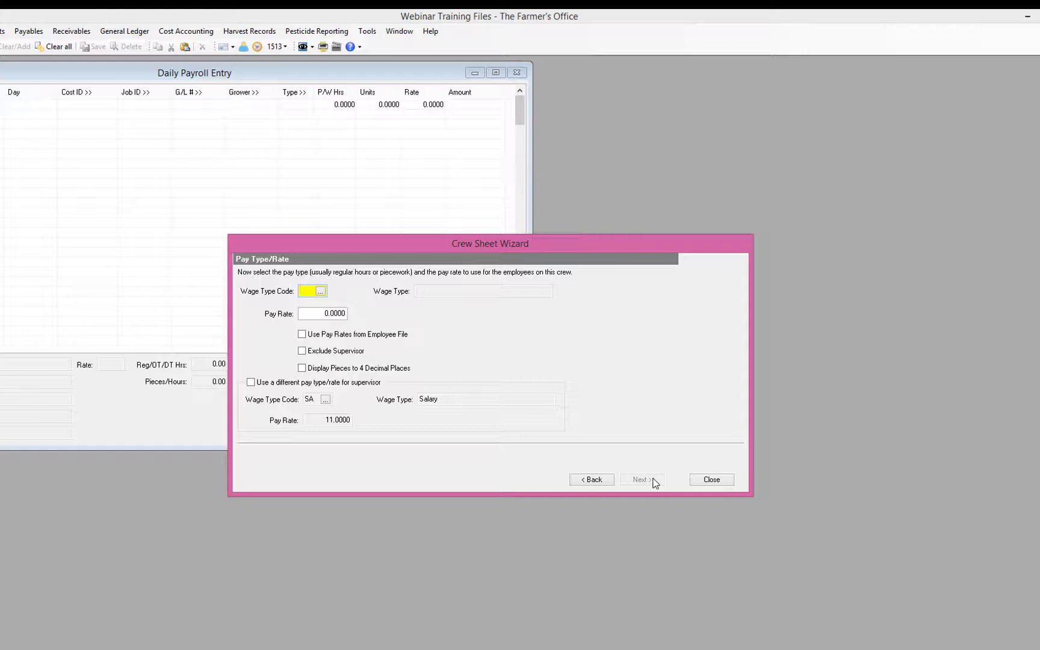
pyautogui.press('F2')
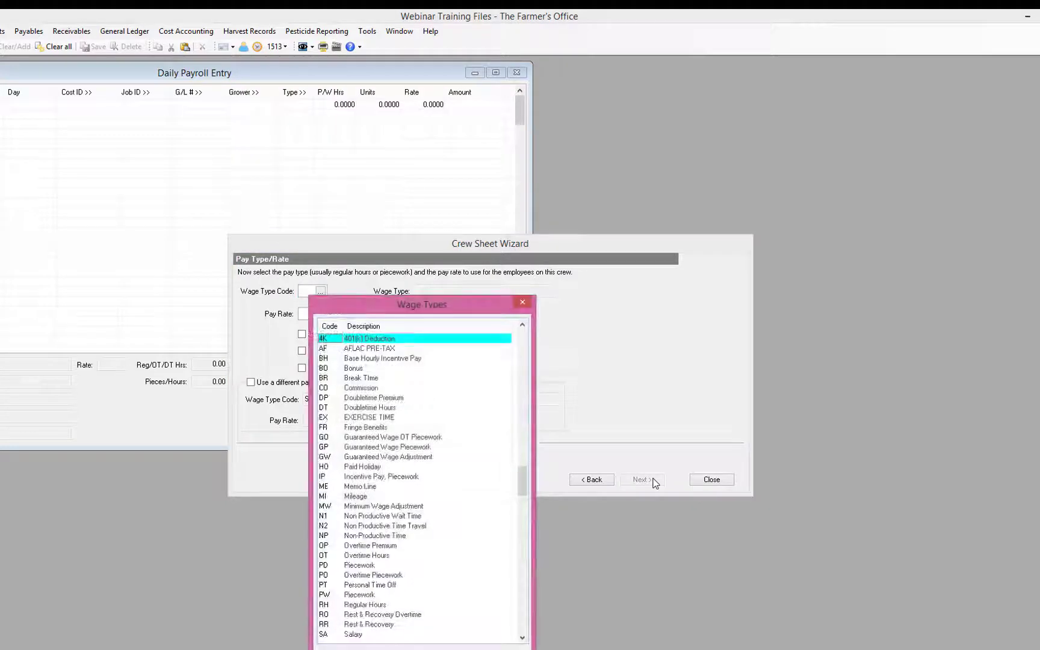
pyautogui.write('BH')
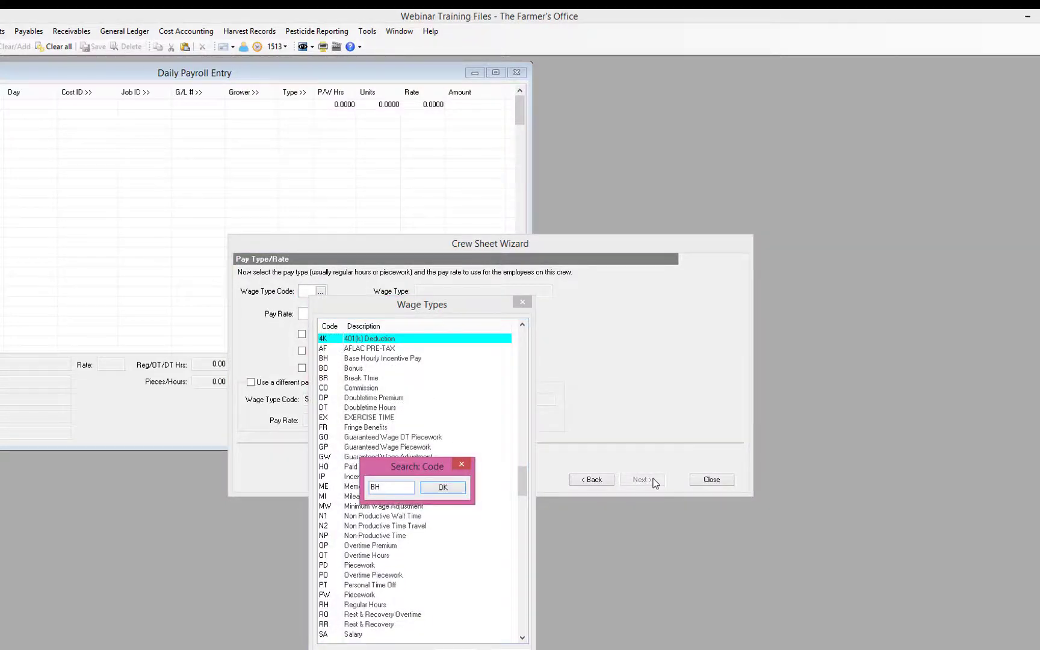
pyautogui.press('Return')
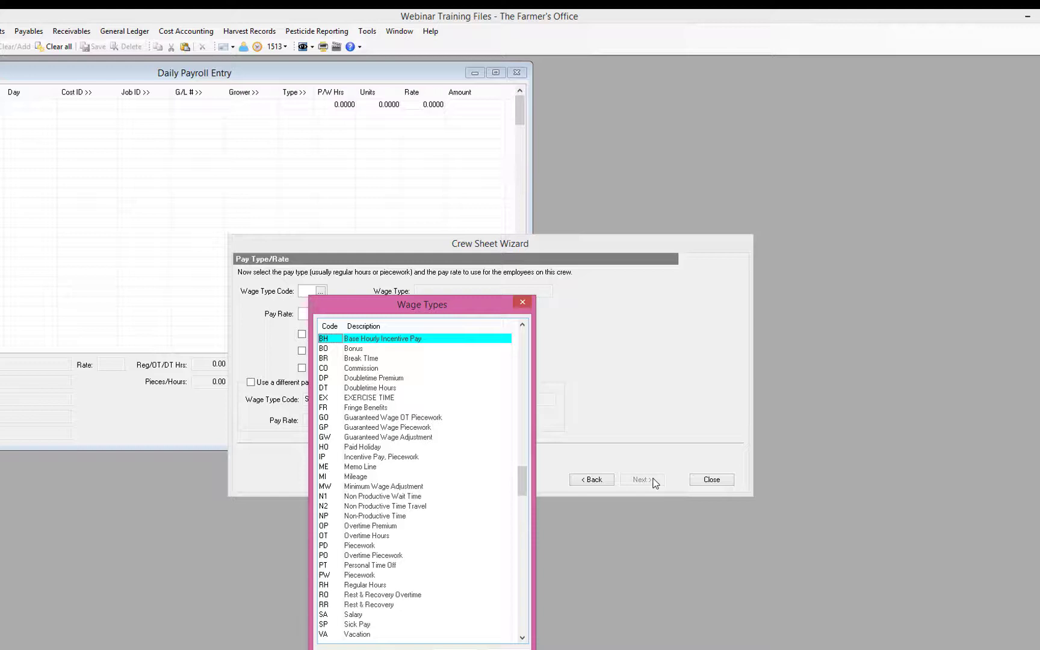
pyautogui.press('Return')
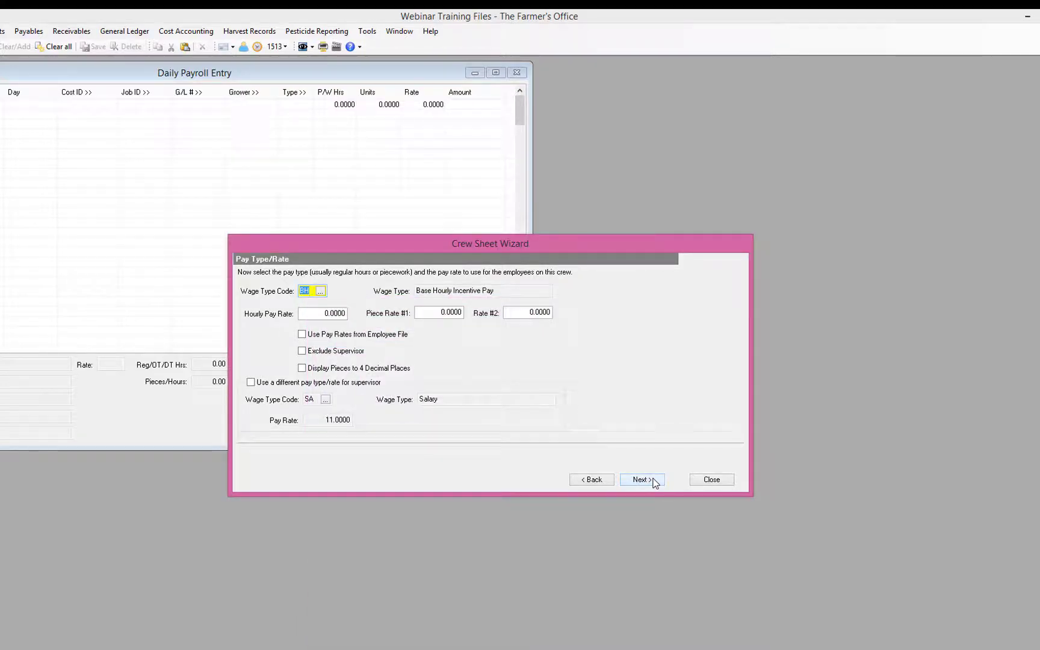
# Set the crew's hourly pay rate to 10.50 and piece rate #1 to 0.20.
pyautogui.press('Tab')
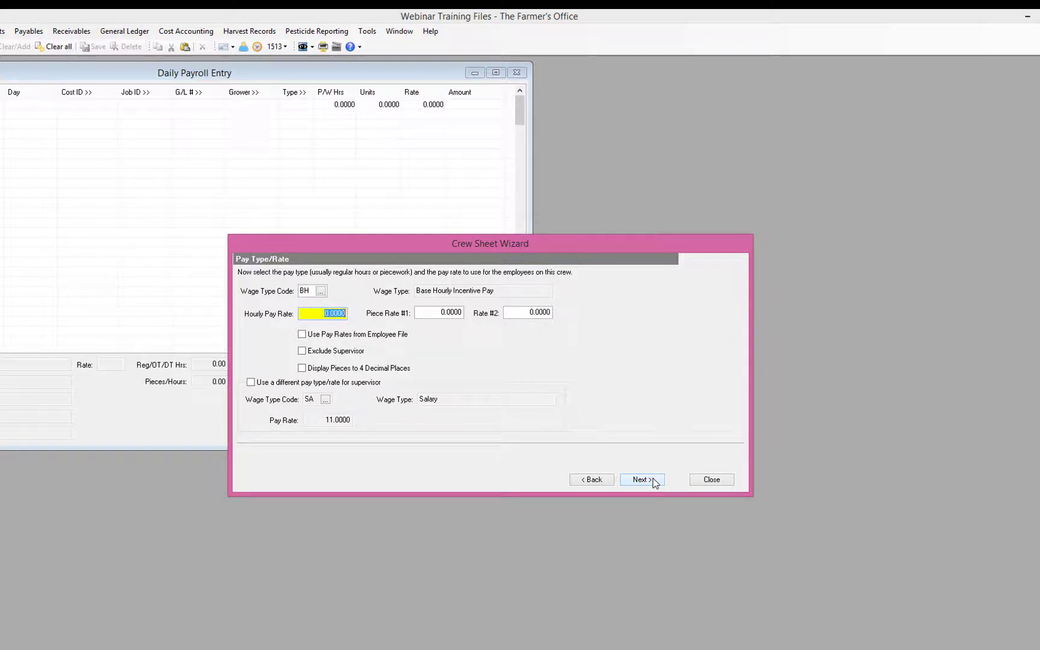
pyautogui.write('10.5')
pyautogui.press('Tab')
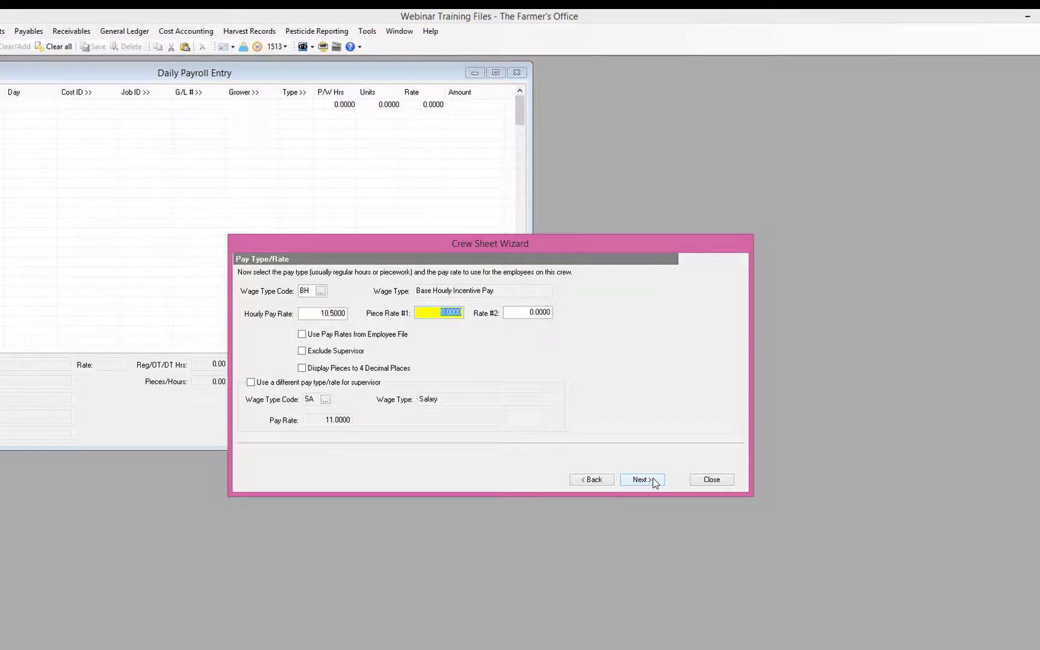
pyautogui.write('.2')
pyautogui.press('Tab')
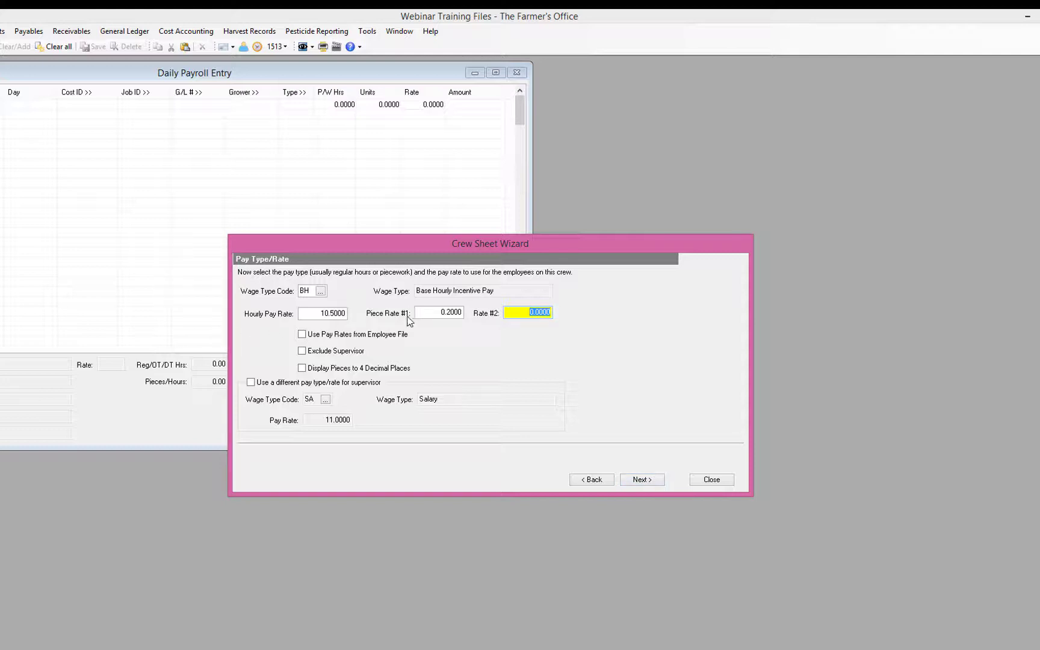
pyautogui.hotkey('shift', 'Tab')
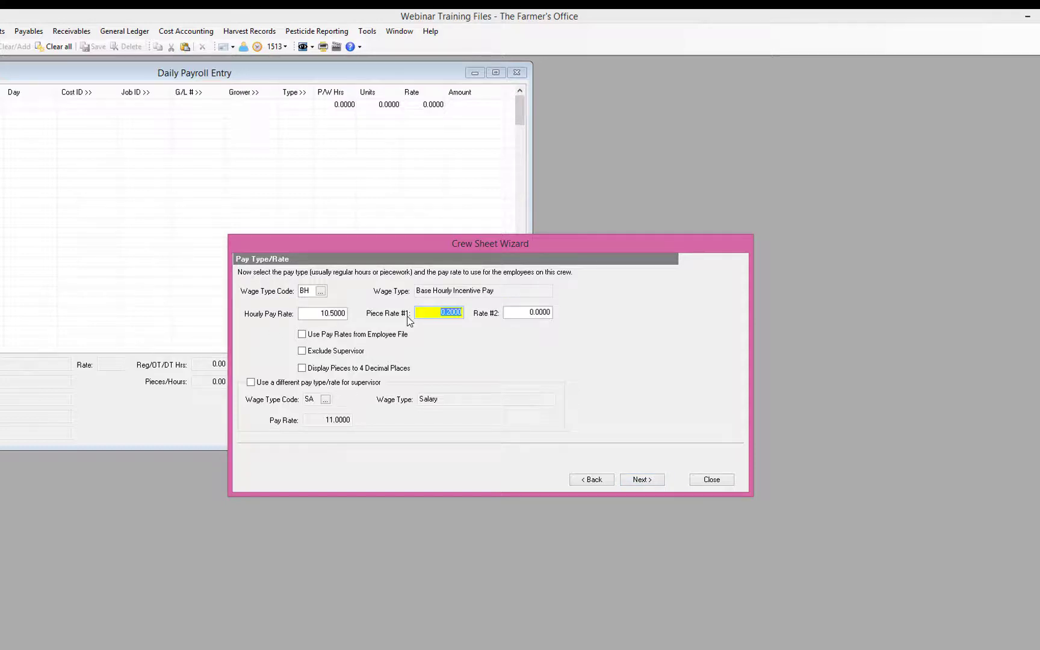
pyautogui.click(302, 335)
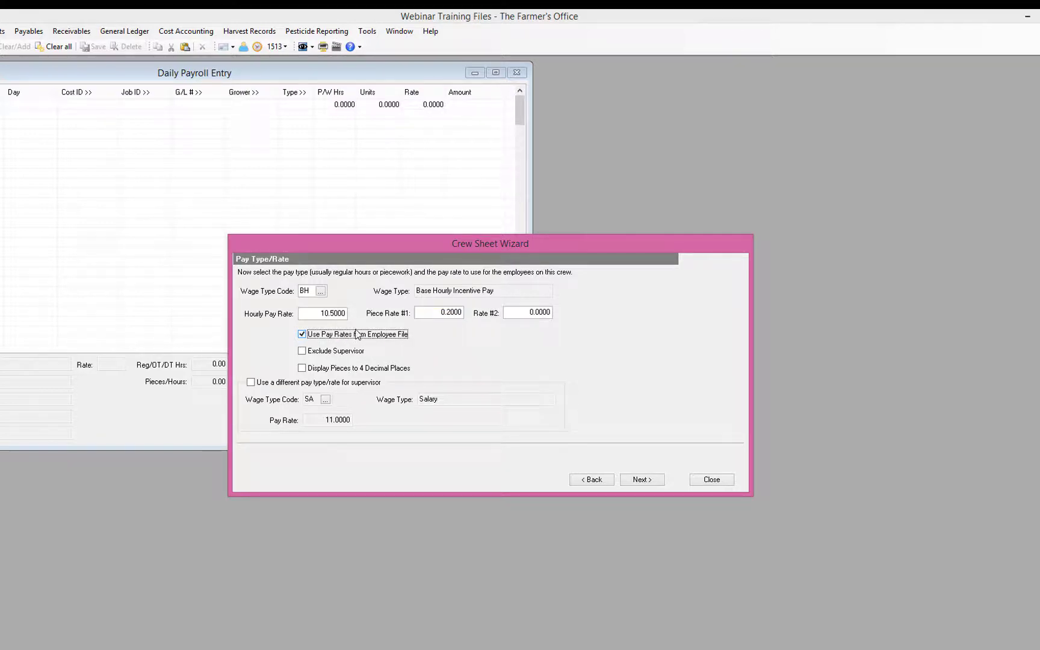
pyautogui.click(302, 334)
pyautogui.click(302, 353)
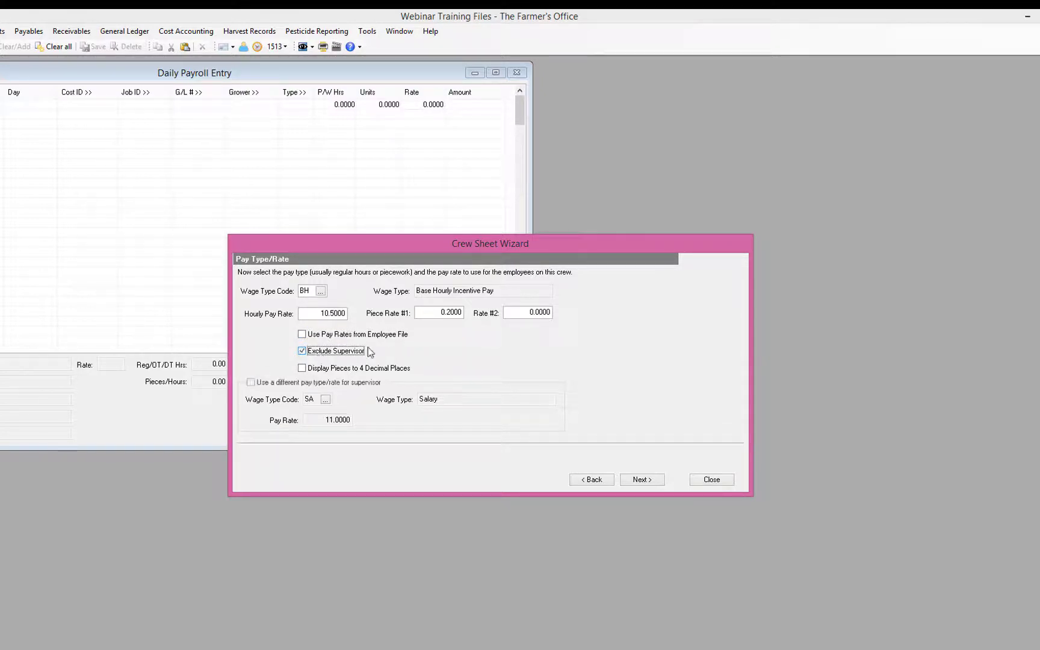
pyautogui.click(368, 350)
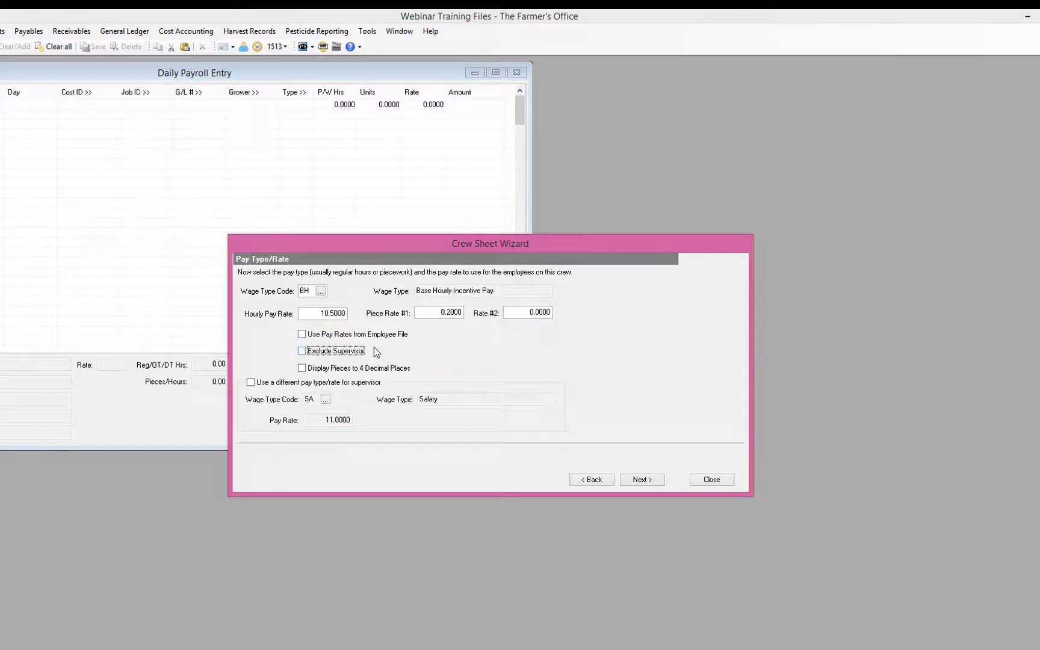
# Enable a different pay type for the supervisor, keep SA Salary with a pay rate of 150, and continue to the default hours.
pyautogui.click(251, 383)
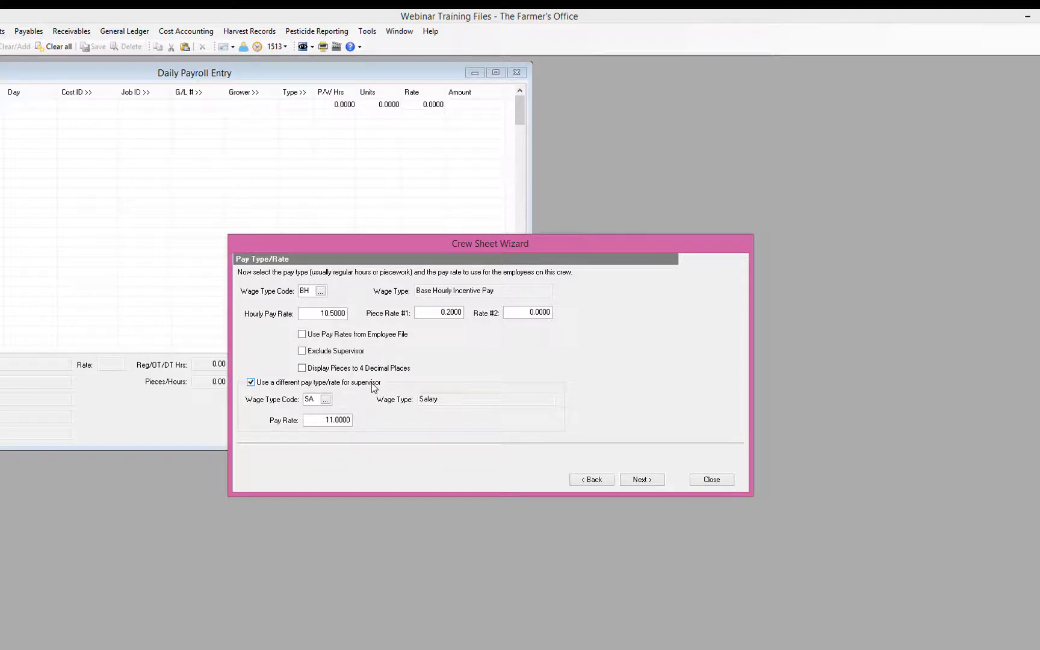
pyautogui.click(309, 400)
pyautogui.press('Tab')
pyautogui.write('12')
pyautogui.press('BackSpace')
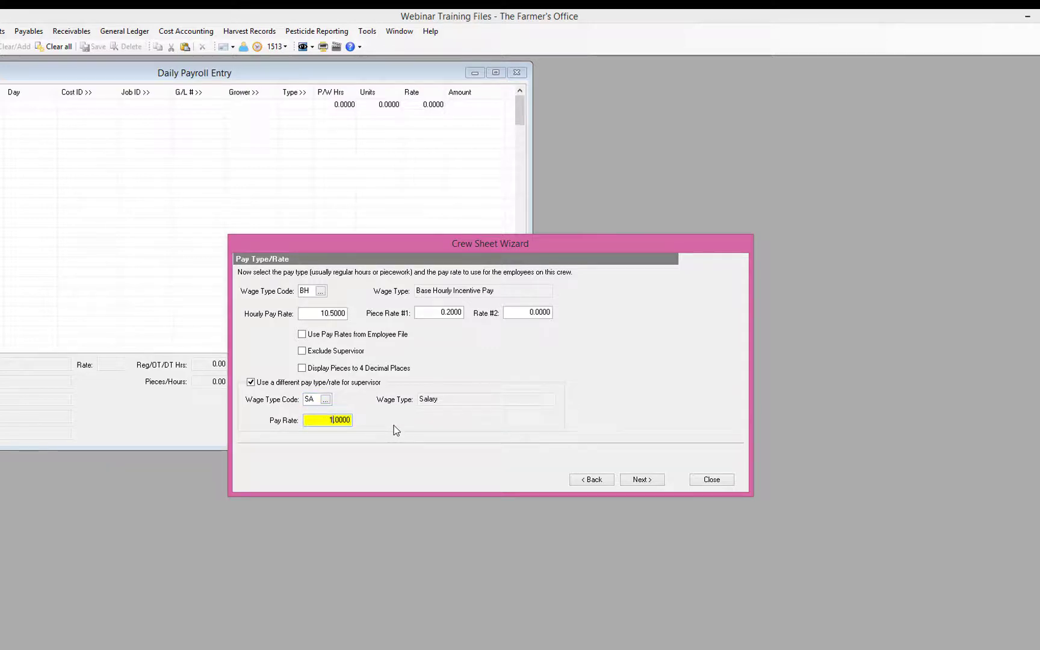
pyautogui.write('50')
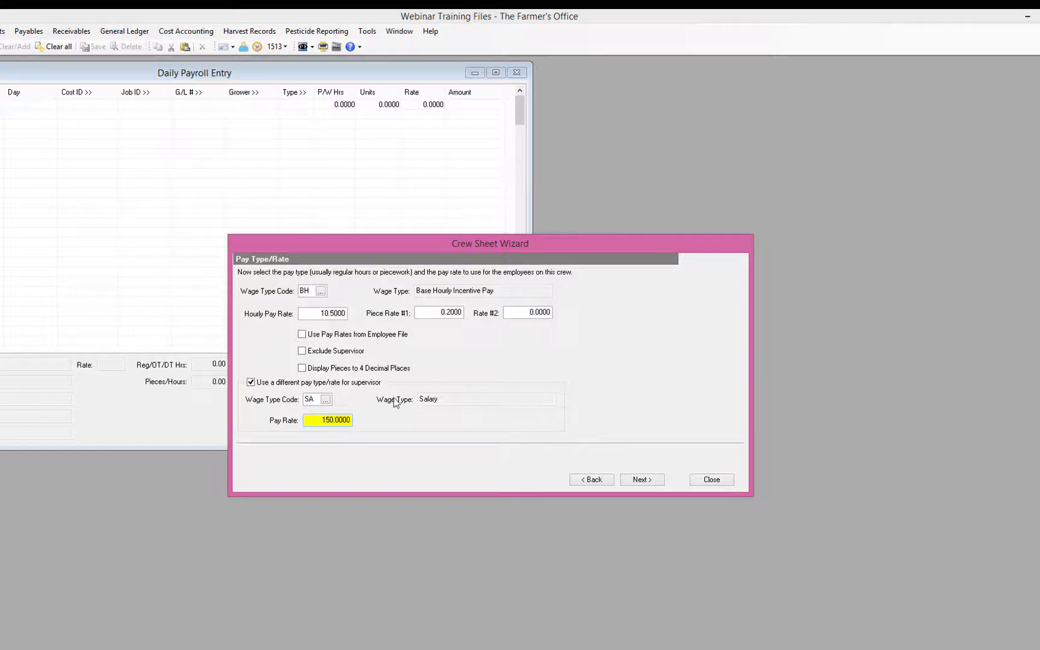
pyautogui.click(316, 372)
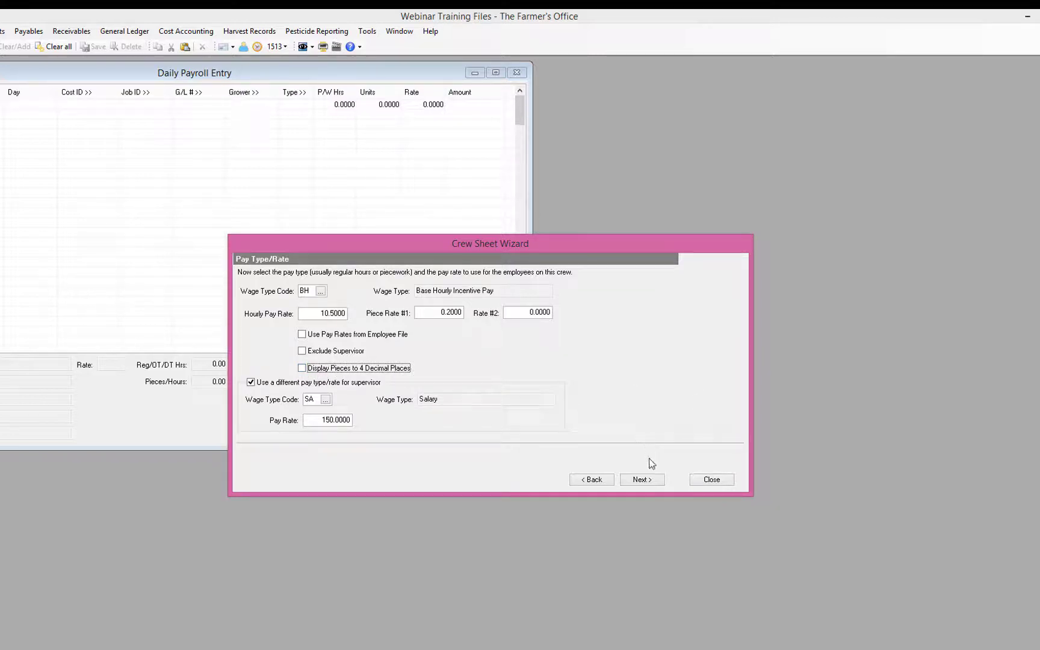
pyautogui.click(660, 477)
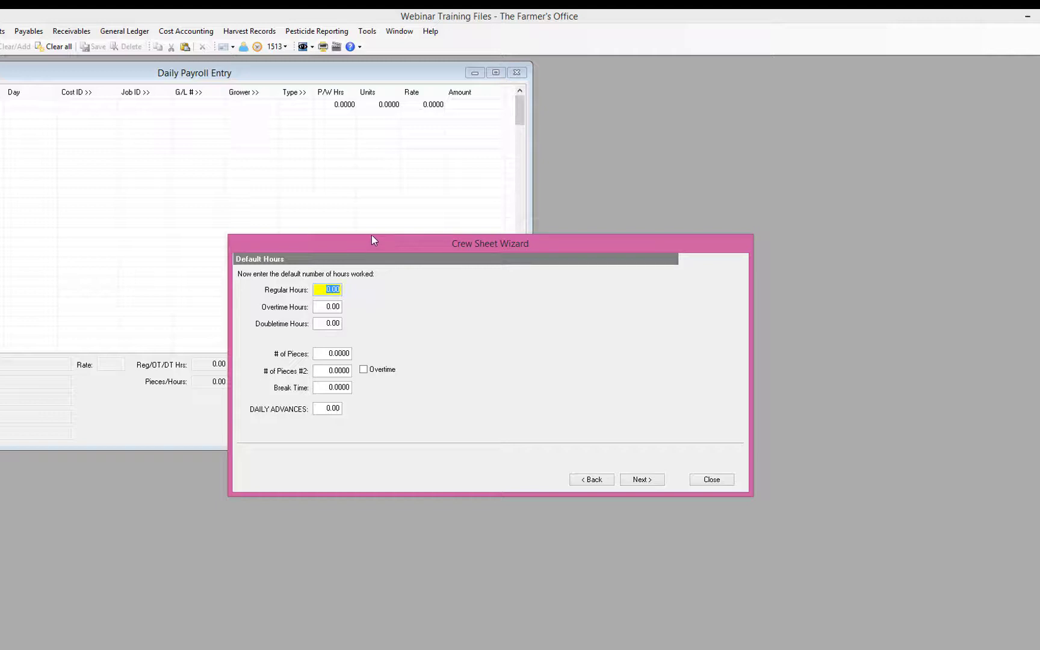
# Set the default regular hours to 8.67 and break time to 0.33, and continue to the employee order.
pyautogui.write('8.67')
pyautogui.press('Tab')
pyautogui.press('Tab')
pyautogui.press('Tab')
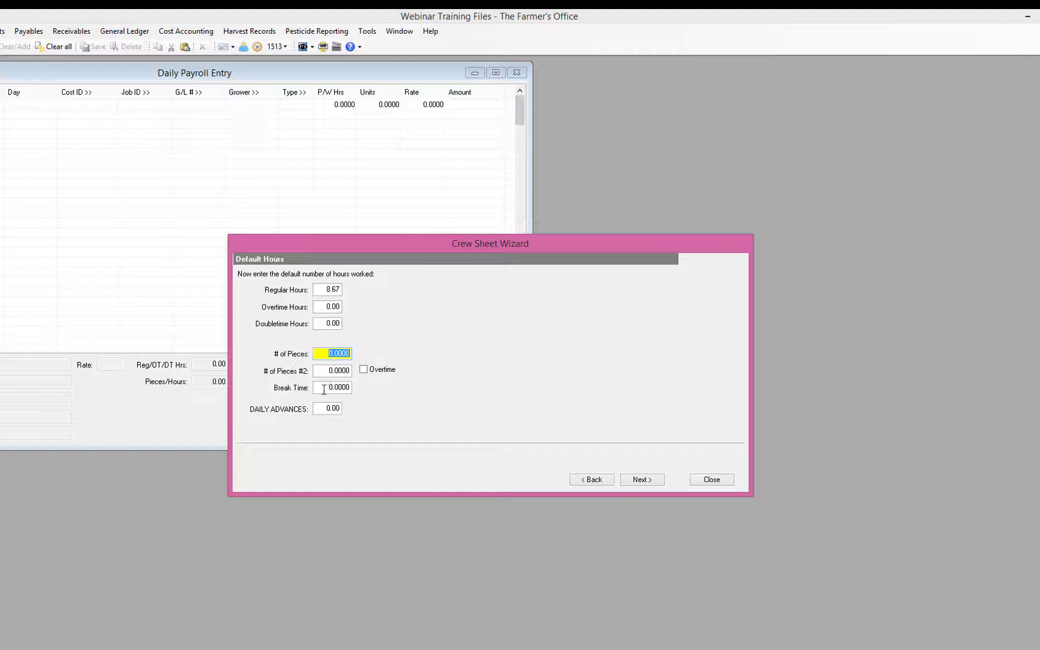
pyautogui.click(326, 370)
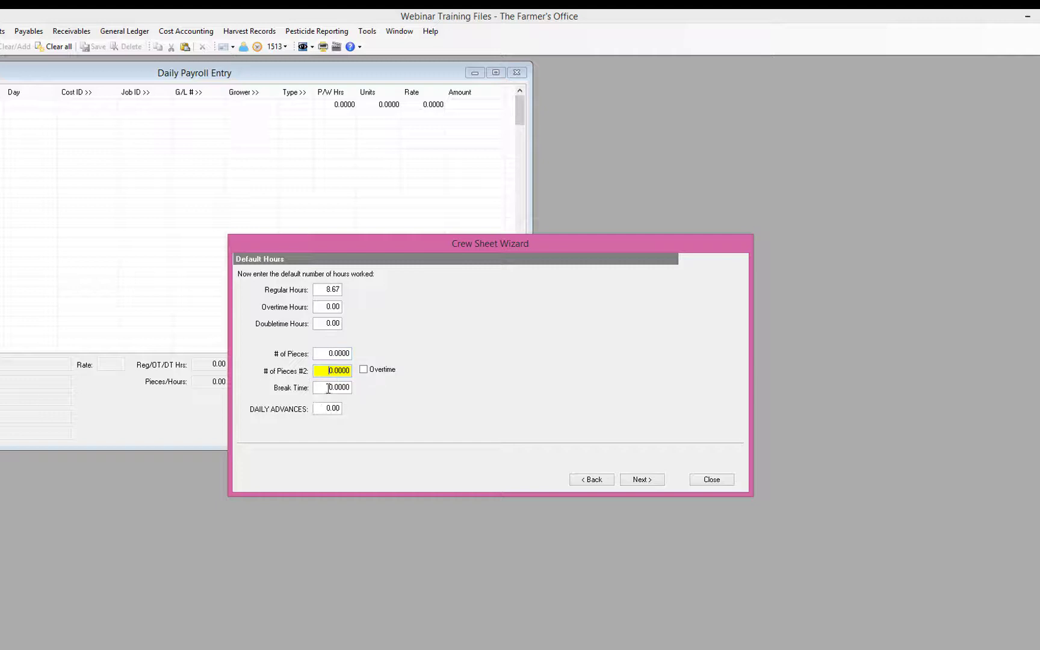
pyautogui.click(328, 389)
pyautogui.write('0.33')
pyautogui.click(317, 409)
pyautogui.click(652, 480)
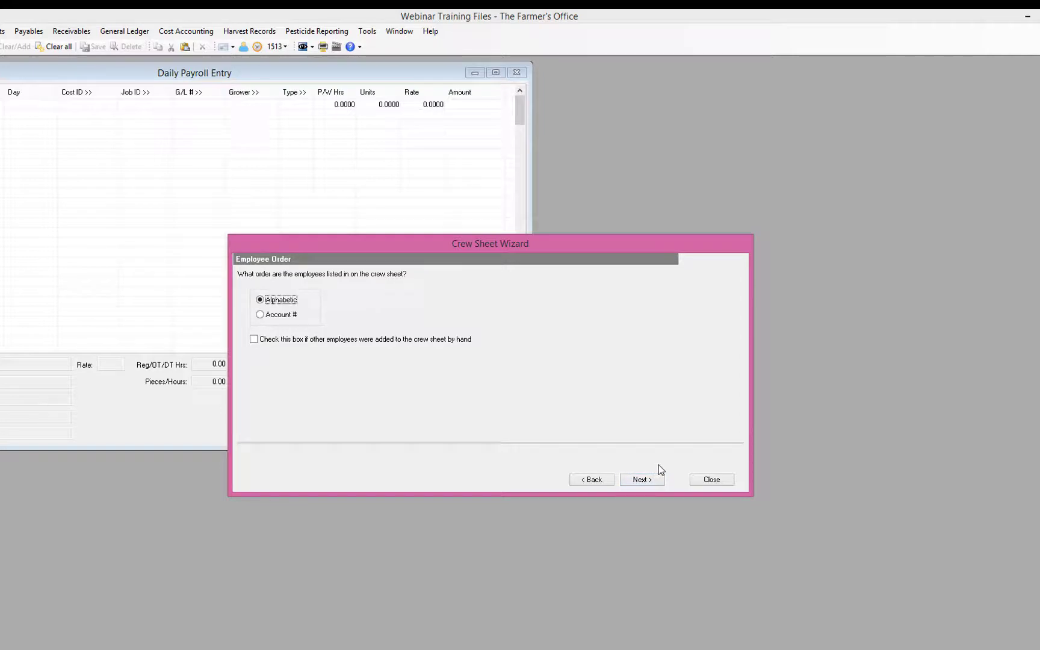
# Keep the employees in alphabetic order, indicate that other employees were added by hand, and continue to the list of added employees.
pyautogui.click(273, 315)
pyautogui.click(277, 299)
pyautogui.click(255, 339)
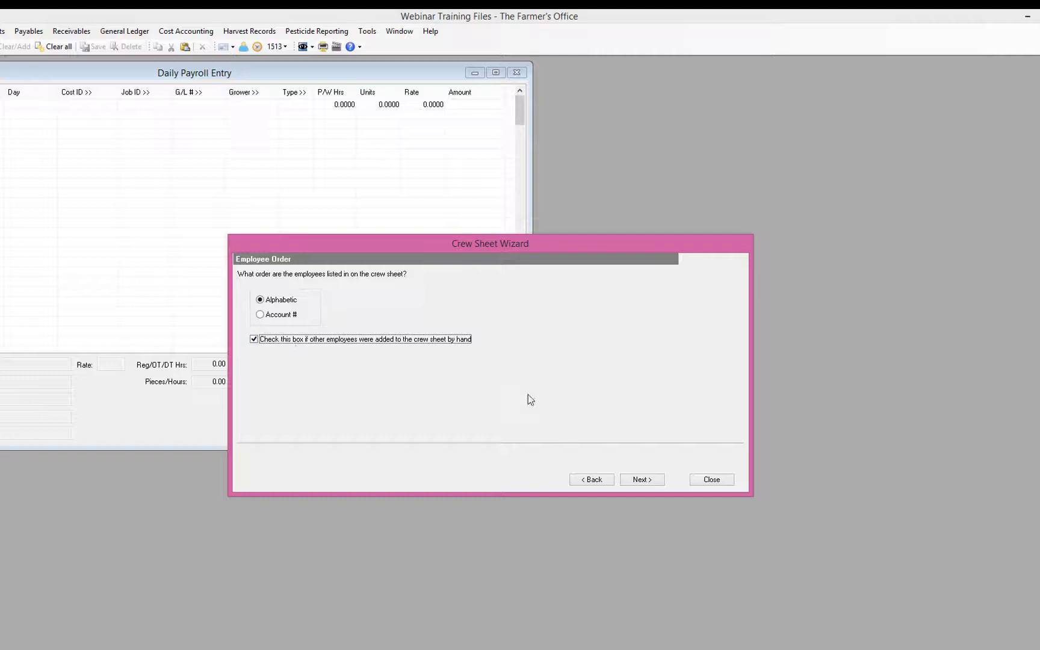
pyautogui.click(653, 481)
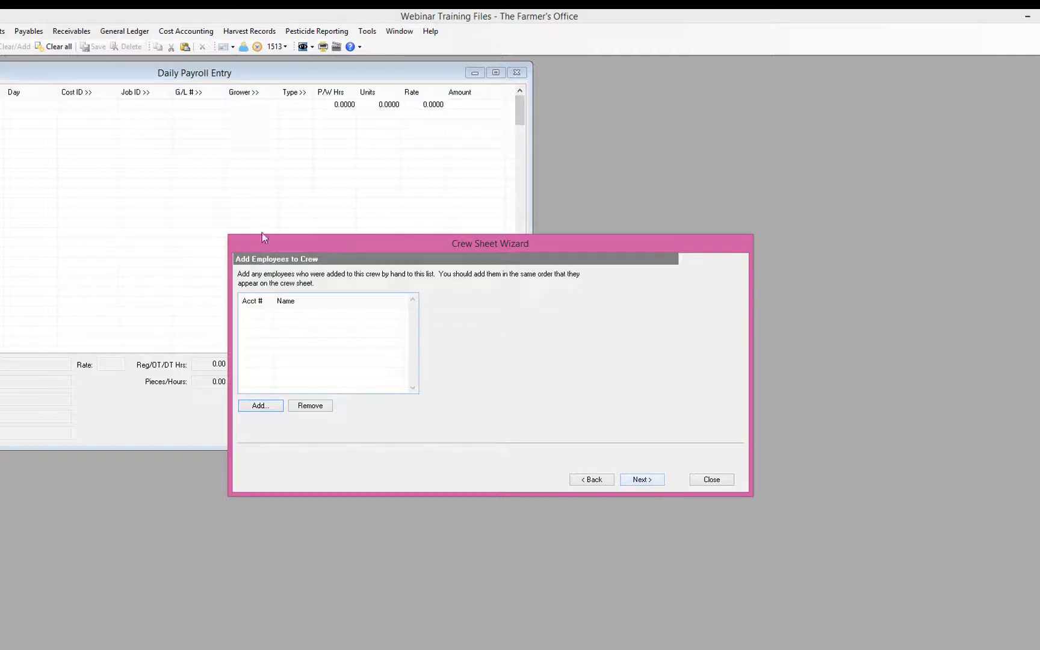
# Add the eleventh active employee in the employee lookup to the crew.
pyautogui.click(260, 405)
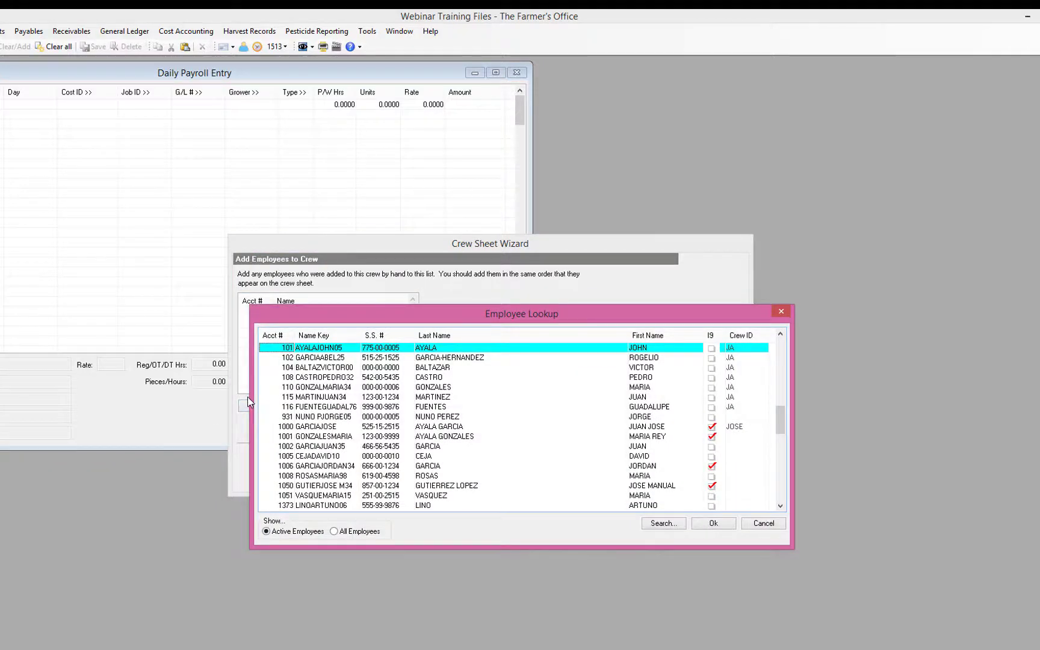
pyautogui.press('Down')
pyautogui.press('Down')
pyautogui.press('Down')
pyautogui.press('Down')
pyautogui.press('Down')
pyautogui.press('Down')
pyautogui.press('Down')
pyautogui.press('Down')
pyautogui.press('Down')
pyautogui.press('Down')
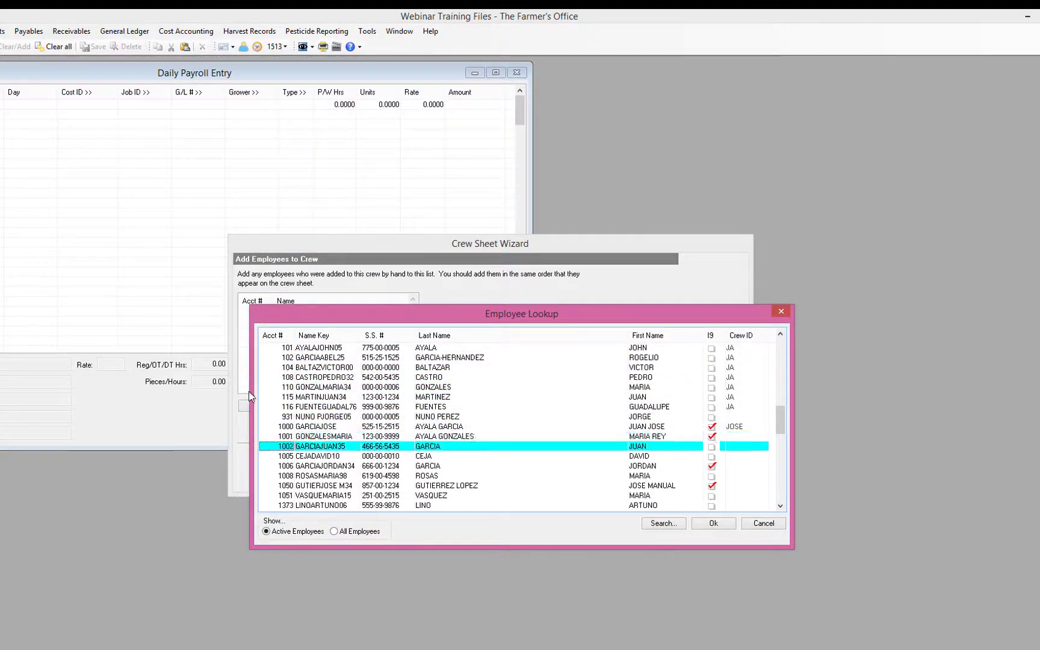
pyautogui.press('Return')
# Add the fourteenth active employee in the employee lookup to the crew.
pyautogui.press('Return')
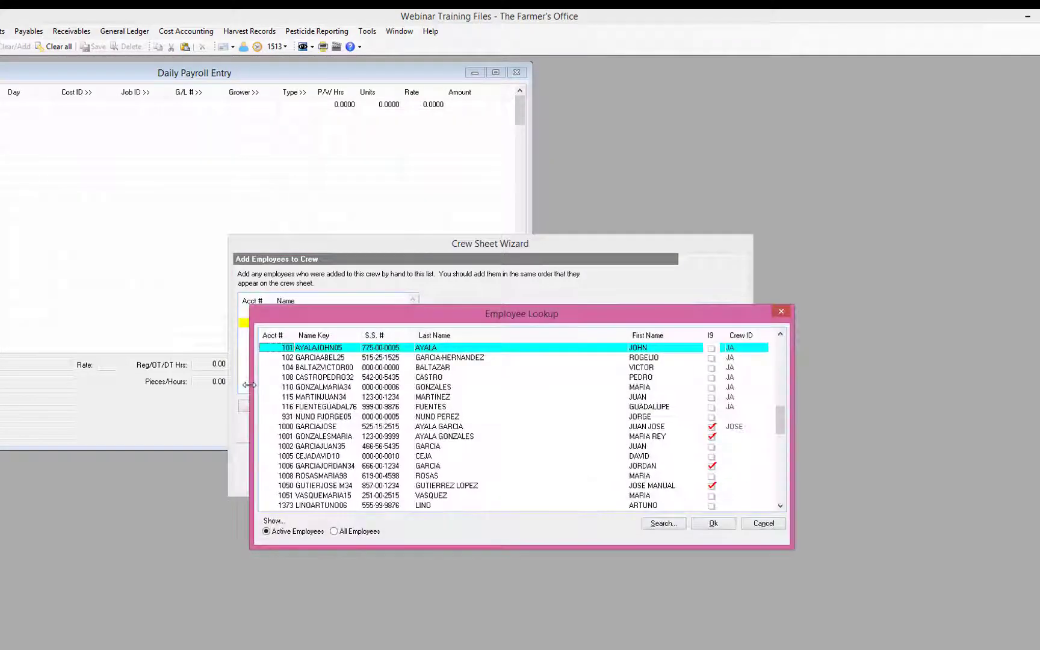
pyautogui.press('Down')
pyautogui.press('Down')
pyautogui.press('Down')
pyautogui.press('Down')
pyautogui.press('Down')
pyautogui.press('Down')
pyautogui.press('Down')
pyautogui.press('Down')
pyautogui.press('Down')
pyautogui.press('Down')
pyautogui.press('Down')
pyautogui.press('Down')
pyautogui.press('Down')
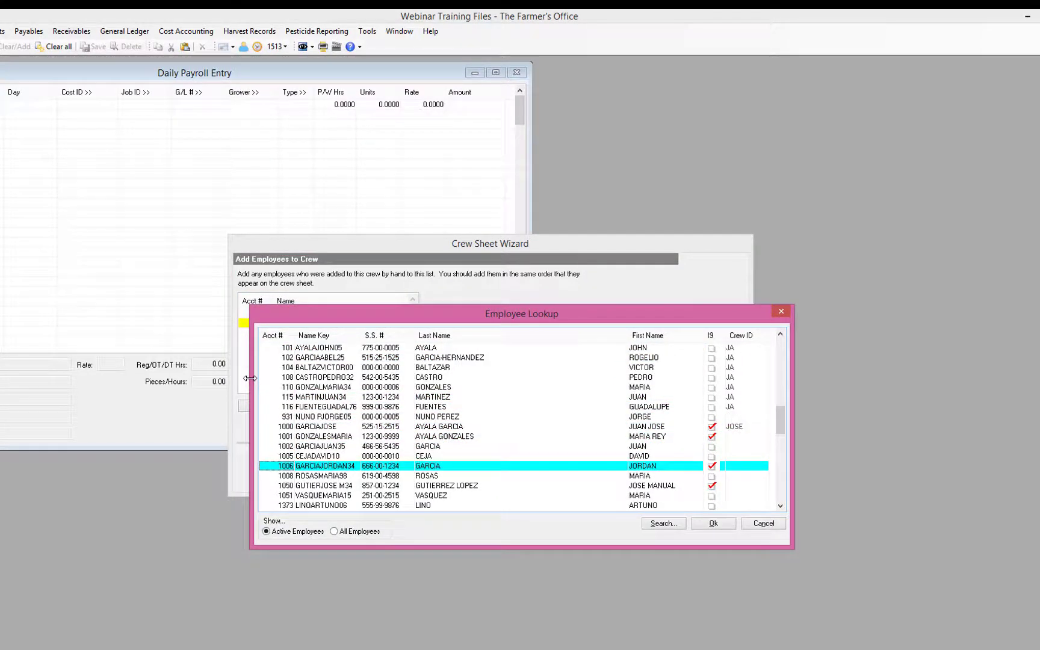
pyautogui.press('Return')
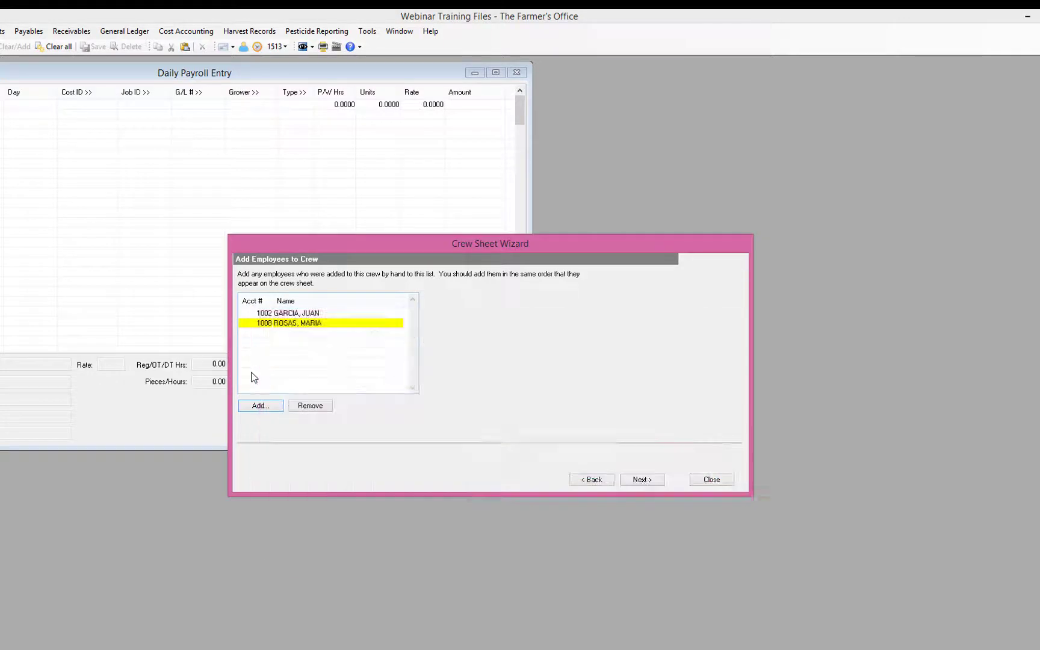
# Add the seventeenth active employee in the employee lookup to the crew and continue to the hours grid.
pyautogui.press('Return')
pyautogui.press('Down')
pyautogui.press('Down')
pyautogui.press('Down')
pyautogui.press('Down')
pyautogui.press('Down')
pyautogui.press('Down')
pyautogui.press('Down')
pyautogui.press('Down')
pyautogui.press('Down')
pyautogui.press('Down')
pyautogui.press('Down')
pyautogui.press('Down')
pyautogui.press('Down')
pyautogui.press('Down')
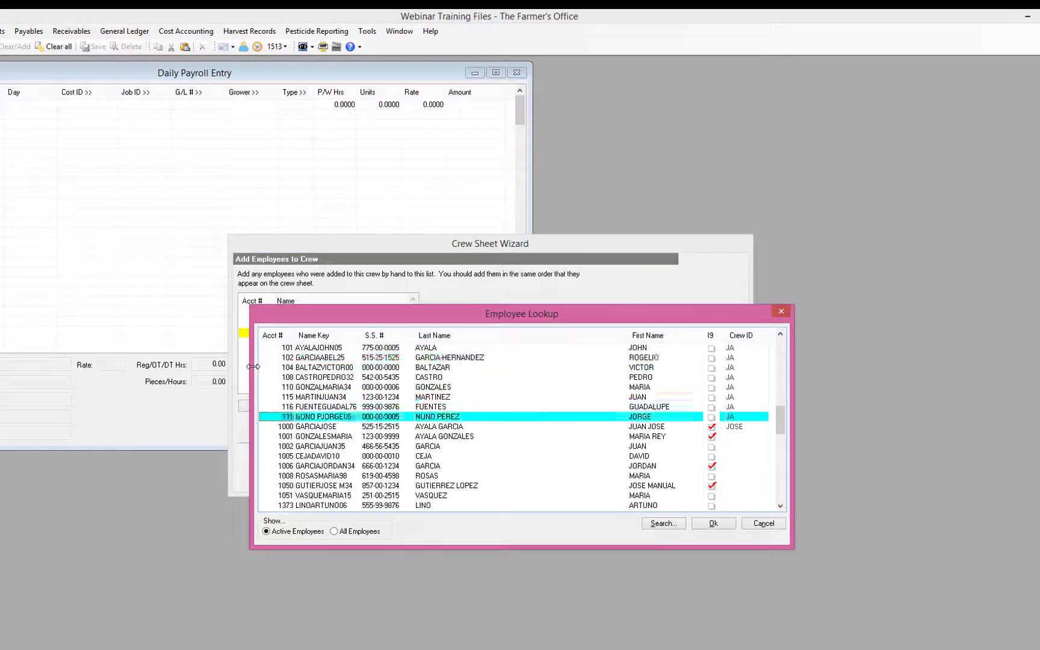
pyautogui.press('Down')
pyautogui.press('Down')
pyautogui.press('Down')
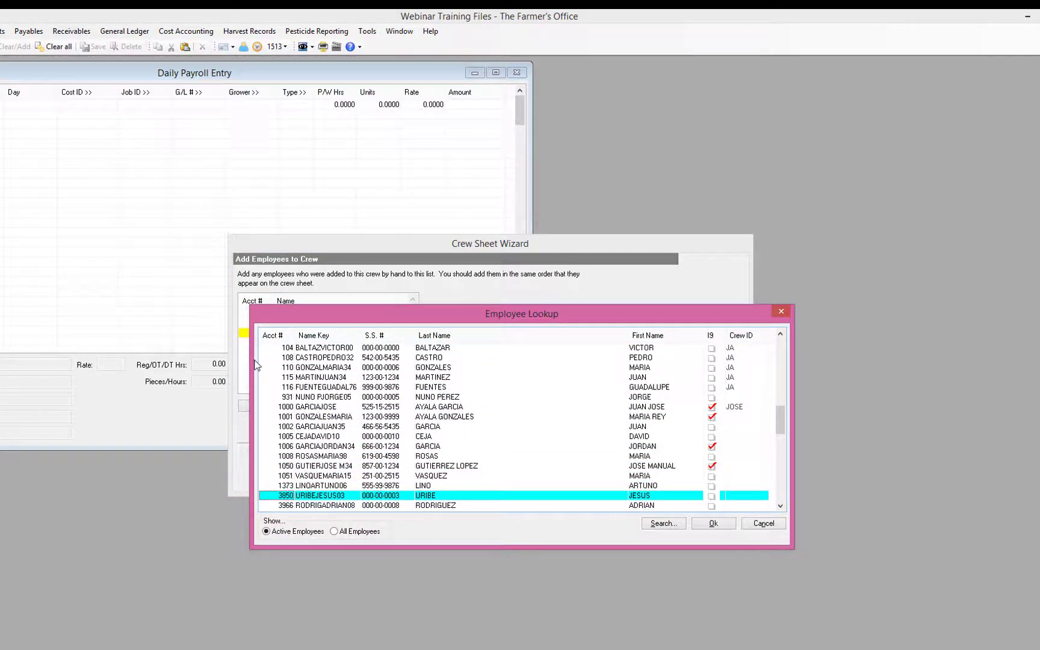
pyautogui.press('Up')
pyautogui.press('Return')
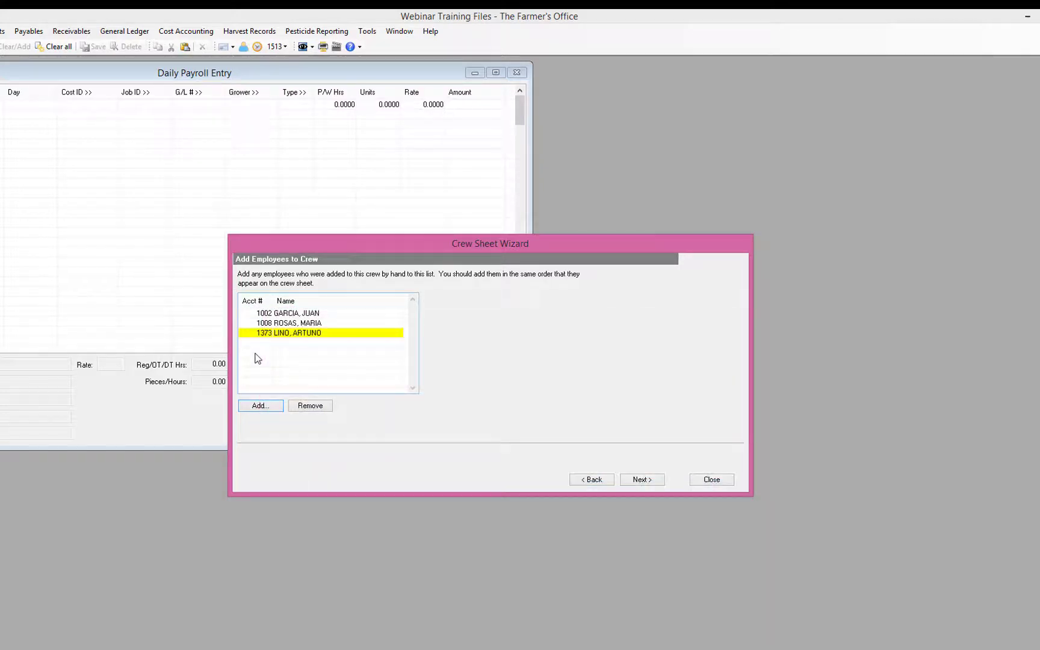
pyautogui.click(643, 483)
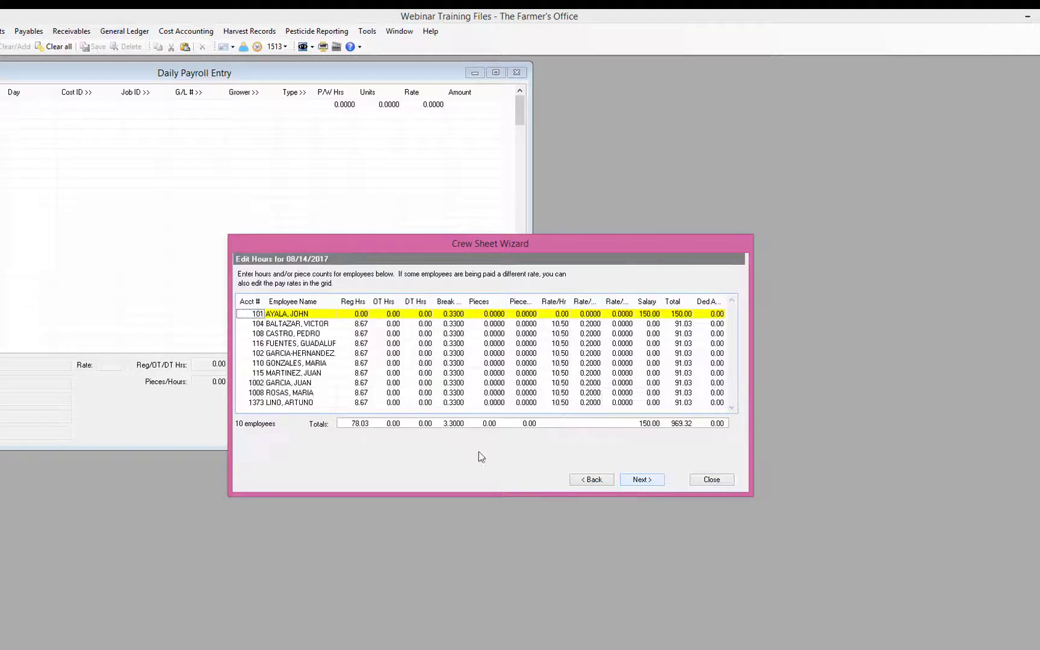
# Examine the hand-added employees' rows and the supervisor's piece rate and salary in the hours grid.
pyautogui.click(268, 383)
pyautogui.press('Down')
pyautogui.press('Down')
pyautogui.press('Up')
pyautogui.press('Down')
pyautogui.press('Up')
pyautogui.press('Up')
pyautogui.press('Up')
pyautogui.press('Up')
pyautogui.press('Up')
pyautogui.press('Up')
pyautogui.press('Up')
pyautogui.press('Up')
pyautogui.press('Up')
pyautogui.click(308, 317)
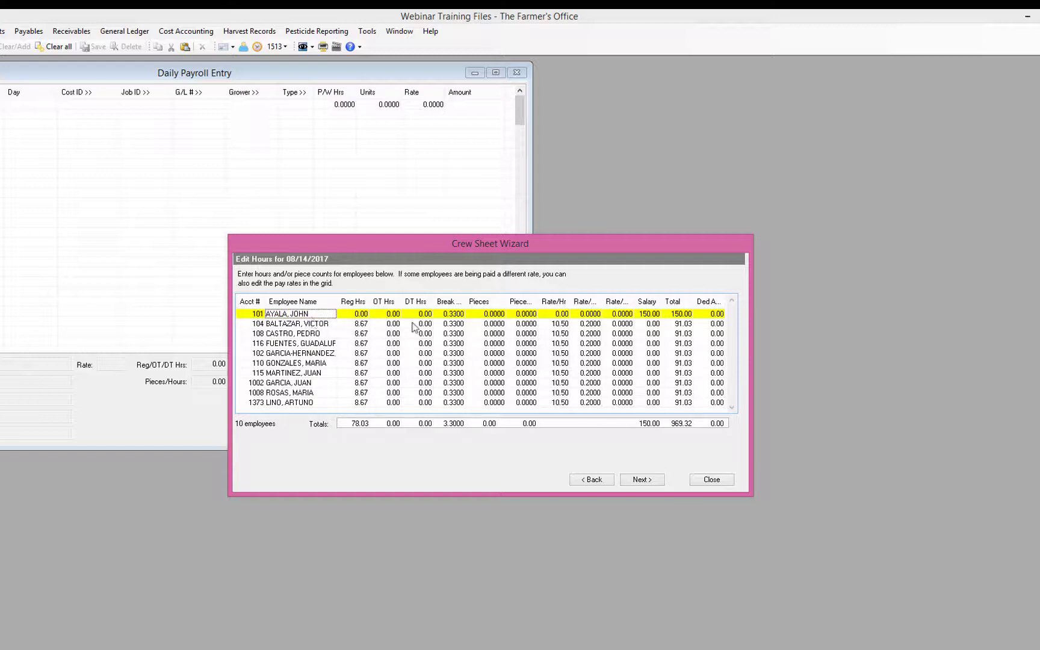
pyautogui.click(581, 314)
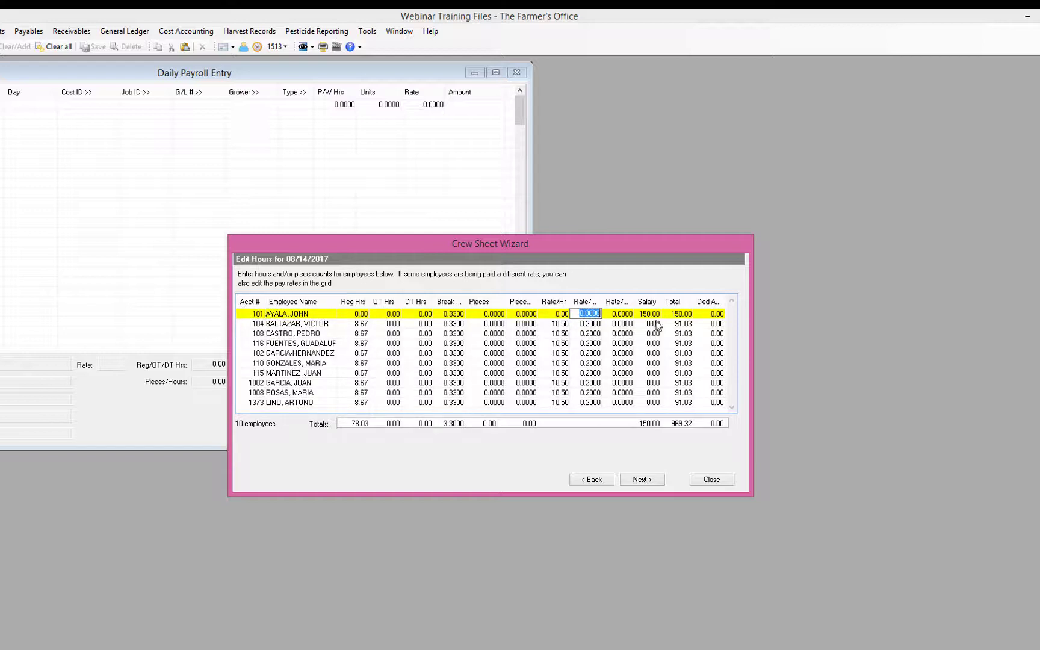
pyautogui.click(658, 326)
pyautogui.click(656, 314)
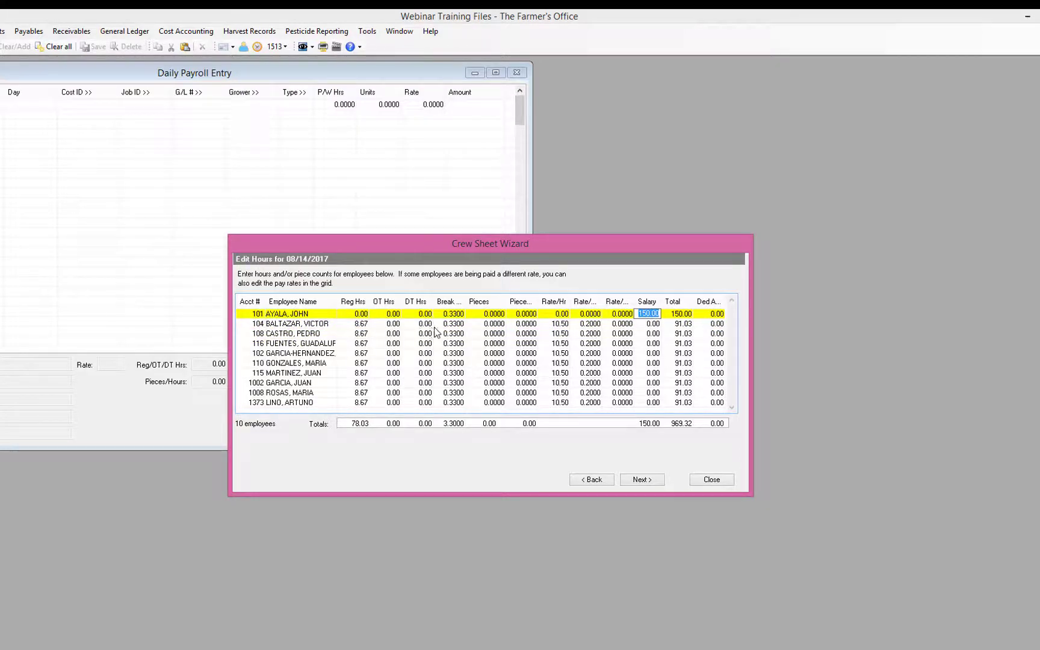
# Enter 106, 104 and 102 pieces for the second, third and fourth employees in the hours grid.
pyautogui.click(493, 324)
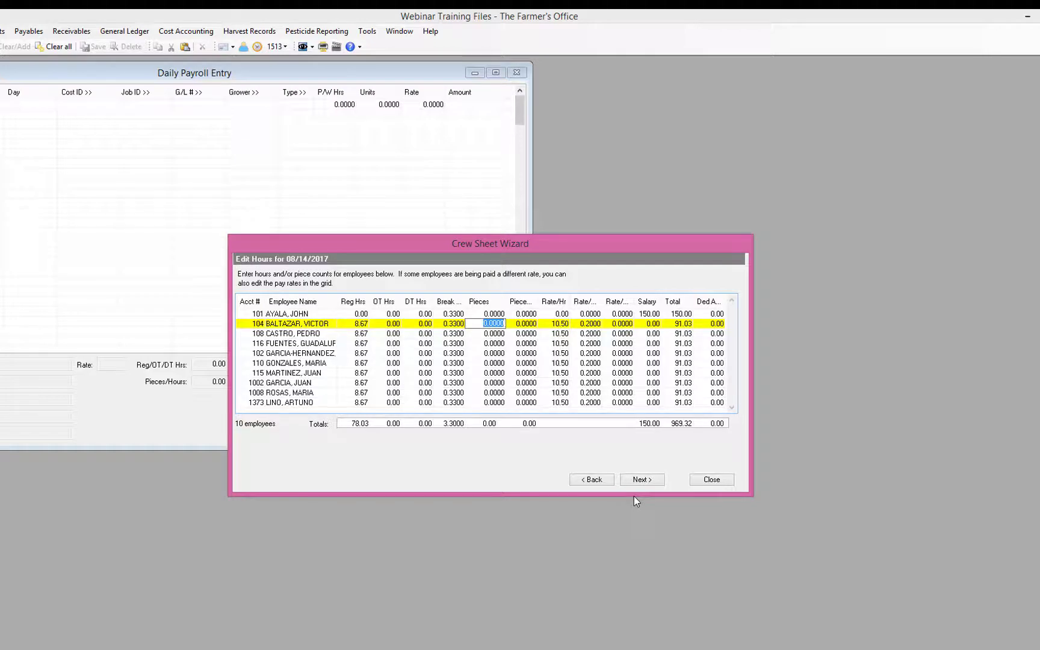
pyautogui.write('106')
pyautogui.press('Return')
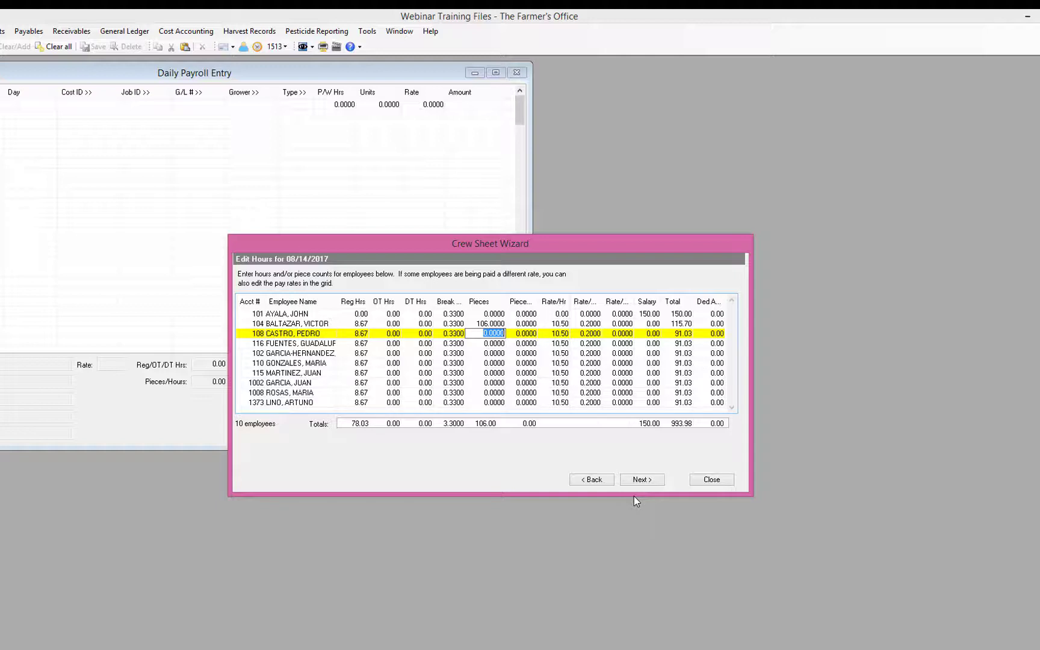
pyautogui.write('104')
pyautogui.press('Return')
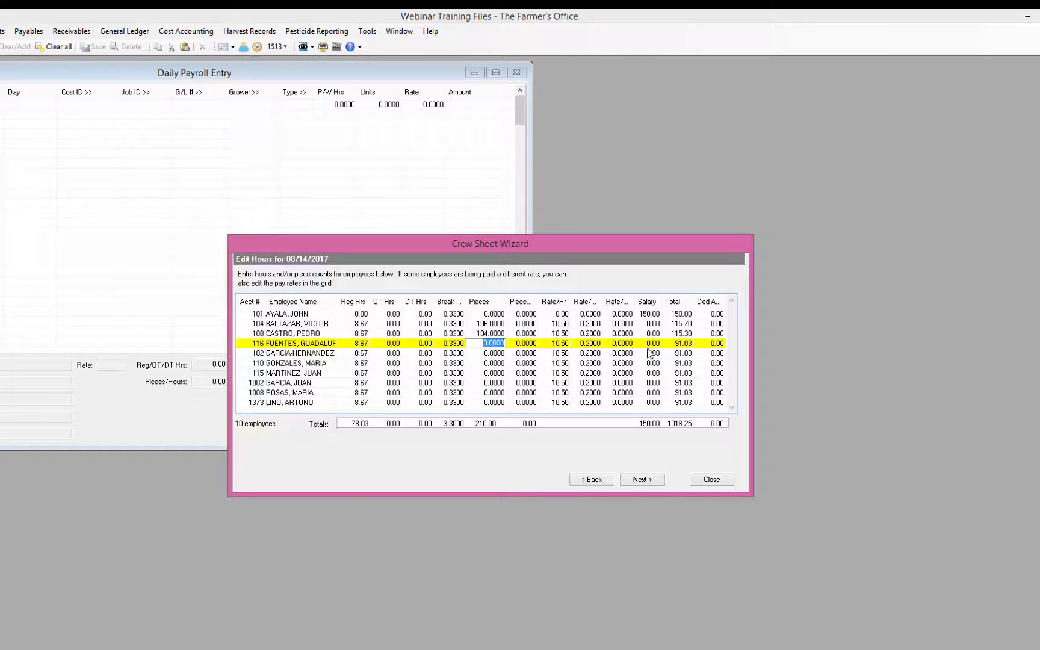
pyautogui.write('102')
pyautogui.click(679, 334)
pyautogui.click(679, 344)
pyautogui.click(565, 345)
pyautogui.click(366, 344)
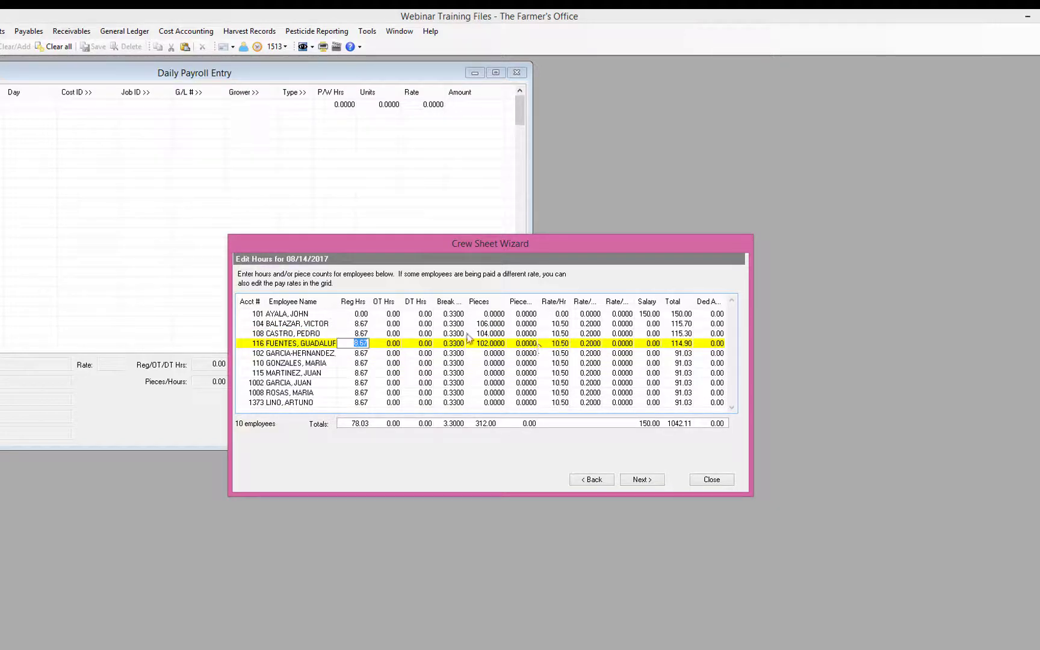
pyautogui.click(567, 344)
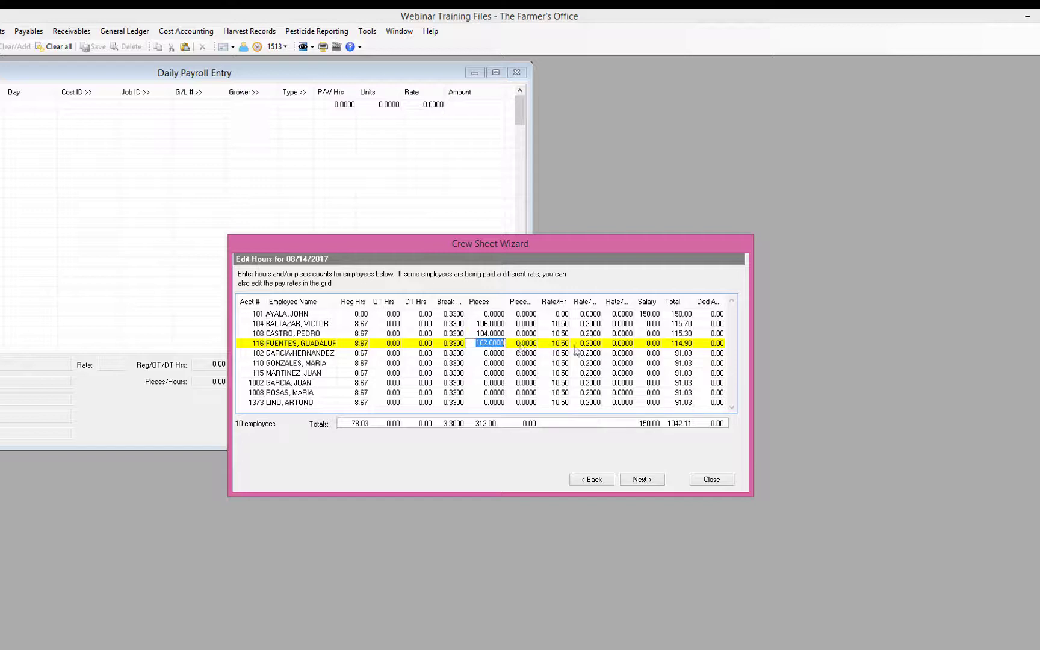
pyautogui.click(590, 344)
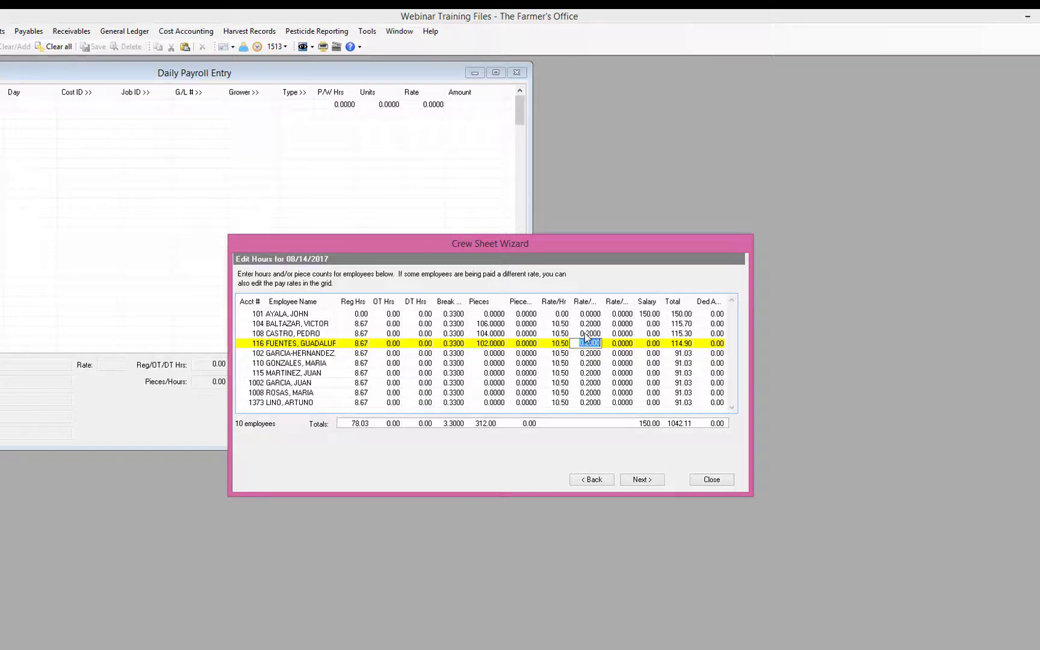
# Enter 99, 98 and 95 pieces for the fifth, sixth and seventh employees in the hours grid.
pyautogui.click(485, 354)
pyautogui.write('9.0')
pyautogui.click(485, 362)
pyautogui.write('98')
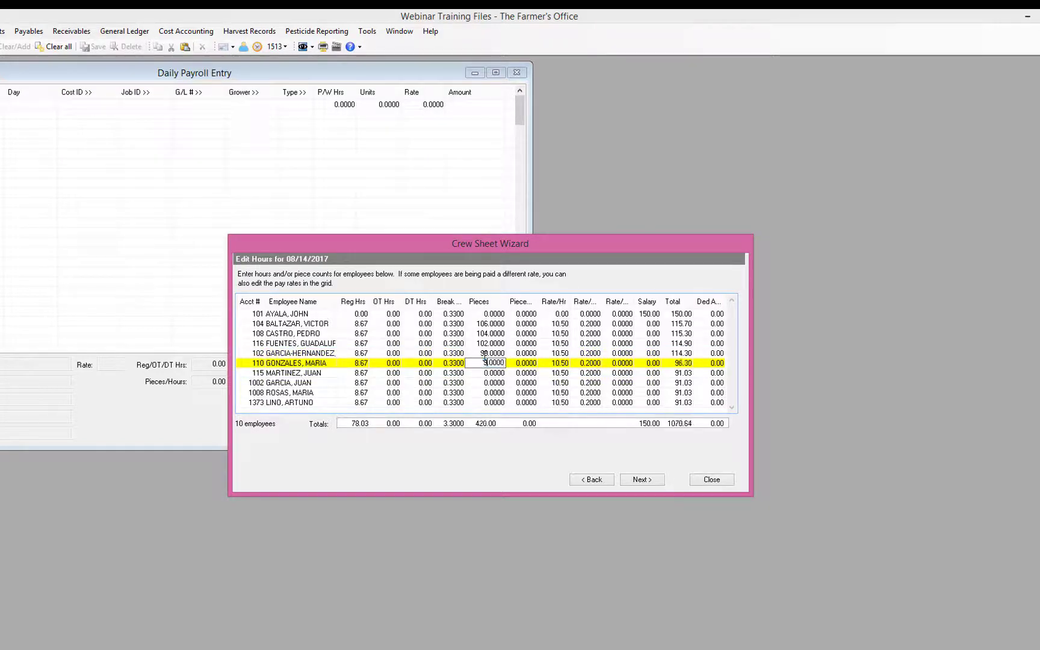
pyautogui.press('Down')
pyautogui.write('9')
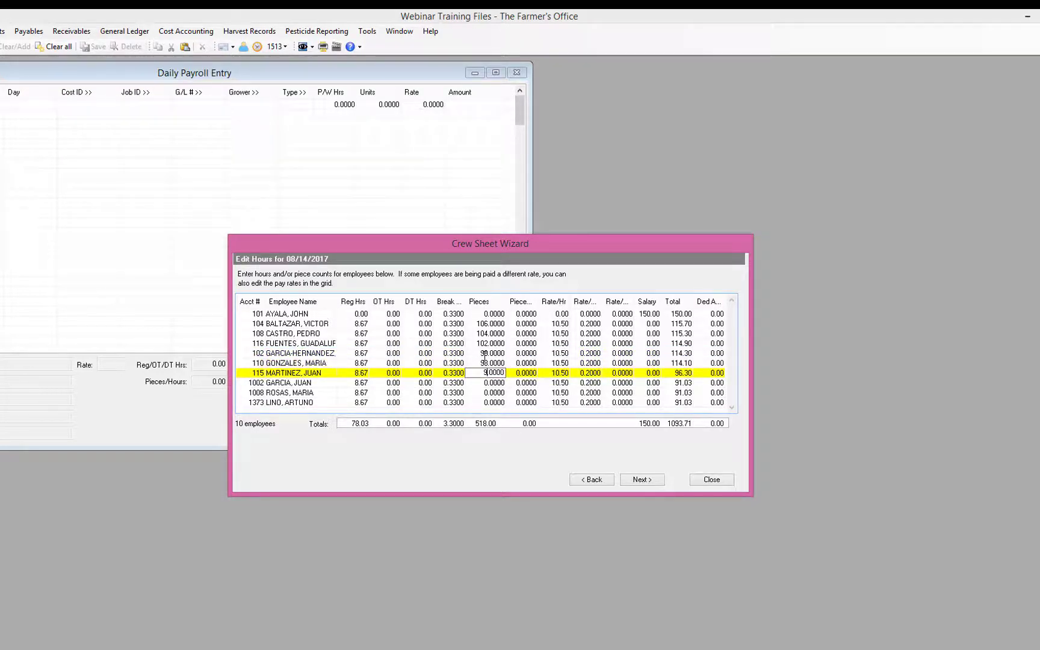
pyautogui.write('5')
pyautogui.press('Down')
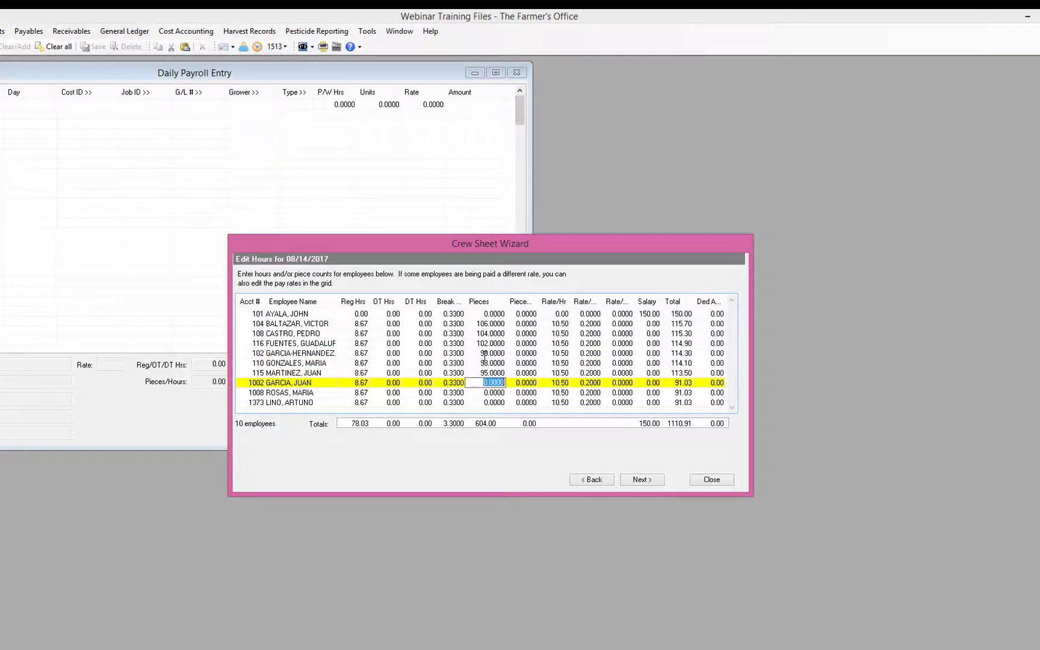
# Enter 94, 92 and 100 pieces for the last three employees in the hours grid.
pyautogui.click(484, 424)
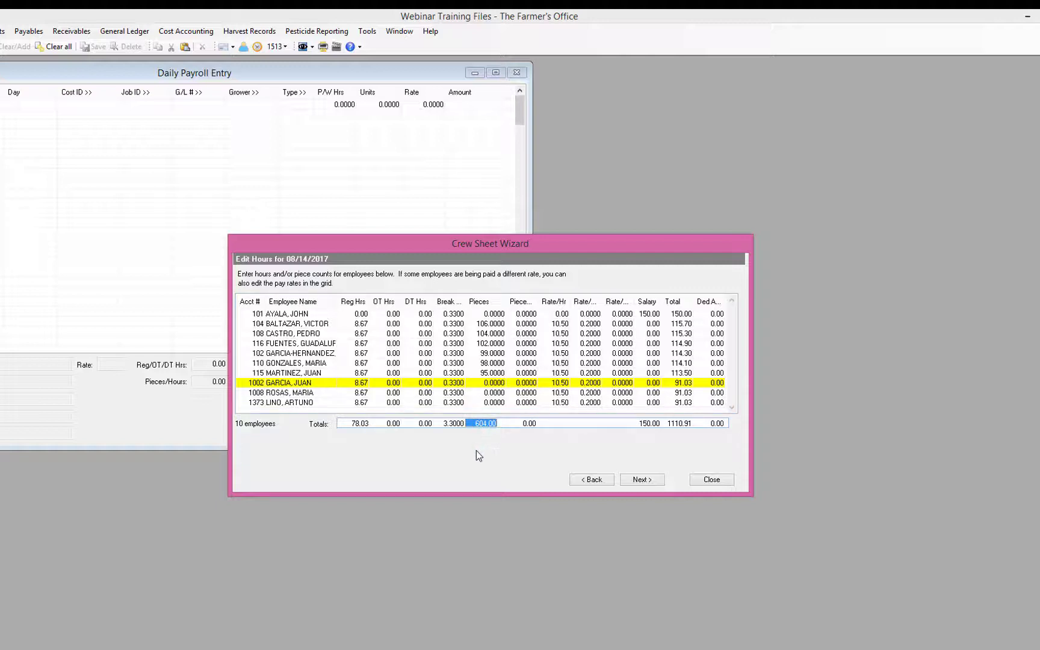
pyautogui.click(492, 383)
pyautogui.click(491, 381)
pyautogui.write('94')
pyautogui.press('Return')
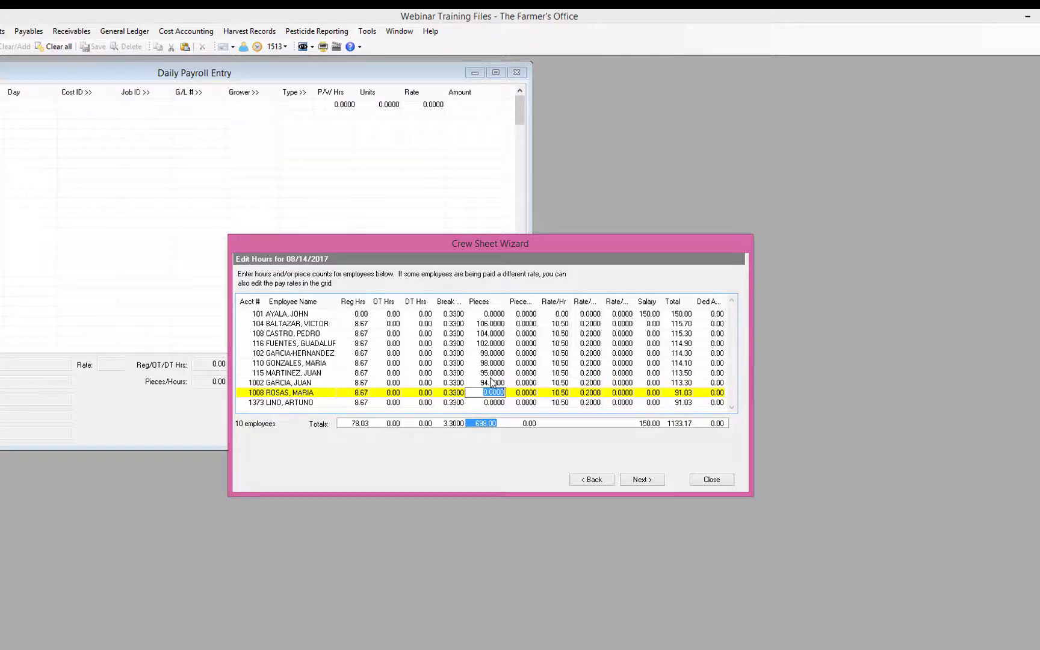
pyautogui.write('92')
pyautogui.press('Return')
pyautogui.write('100')
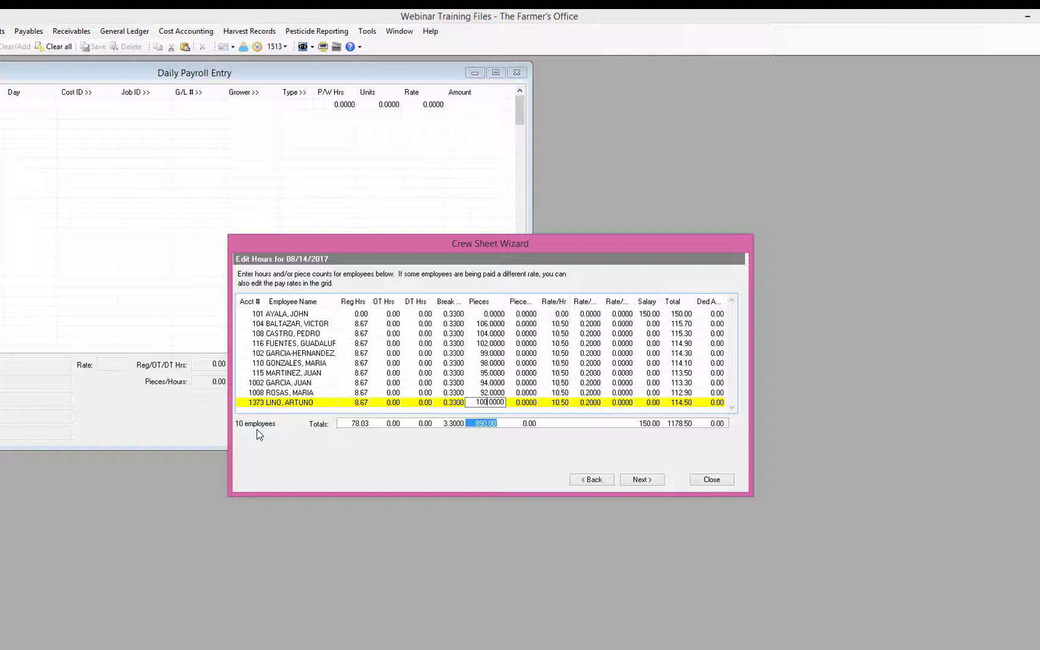
# Review the piece counts in the hours grid from the last employee up to the supervisor's row.
pyautogui.press('Up')
pyautogui.press('Up')
pyautogui.press('Up')
pyautogui.press('Up')
pyautogui.press('Up')
pyautogui.press('Up')
pyautogui.press('Up')
pyautogui.press('Up')
pyautogui.press('Up')
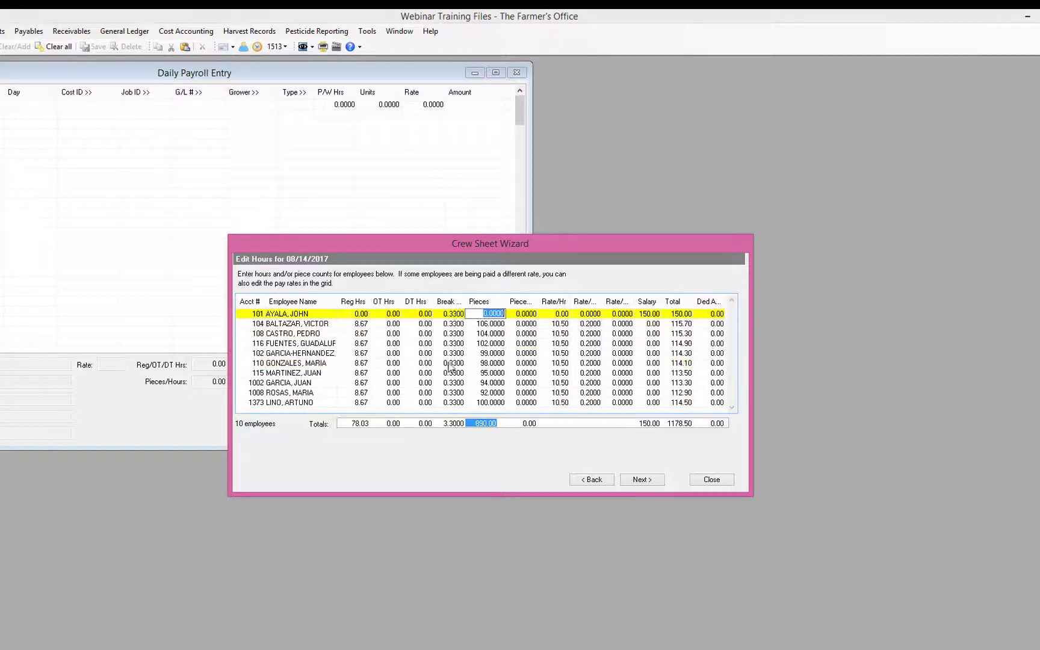
# Continue to the crew sheet summary and create the daily payroll entries.
pyautogui.click(450, 364)
pyautogui.click(641, 479)
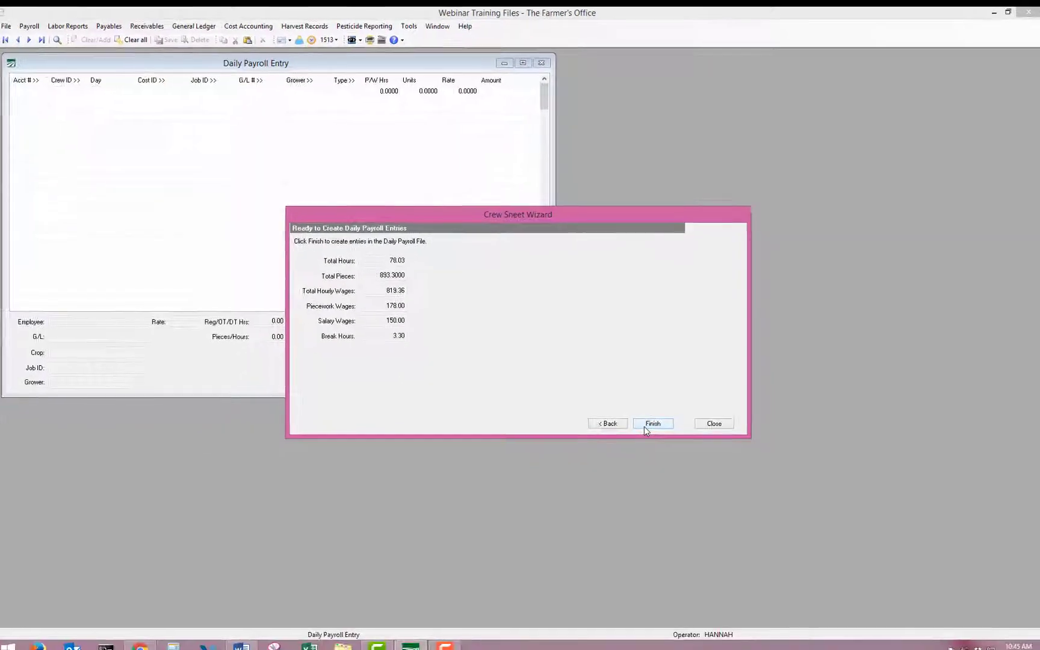
pyautogui.click(644, 426)
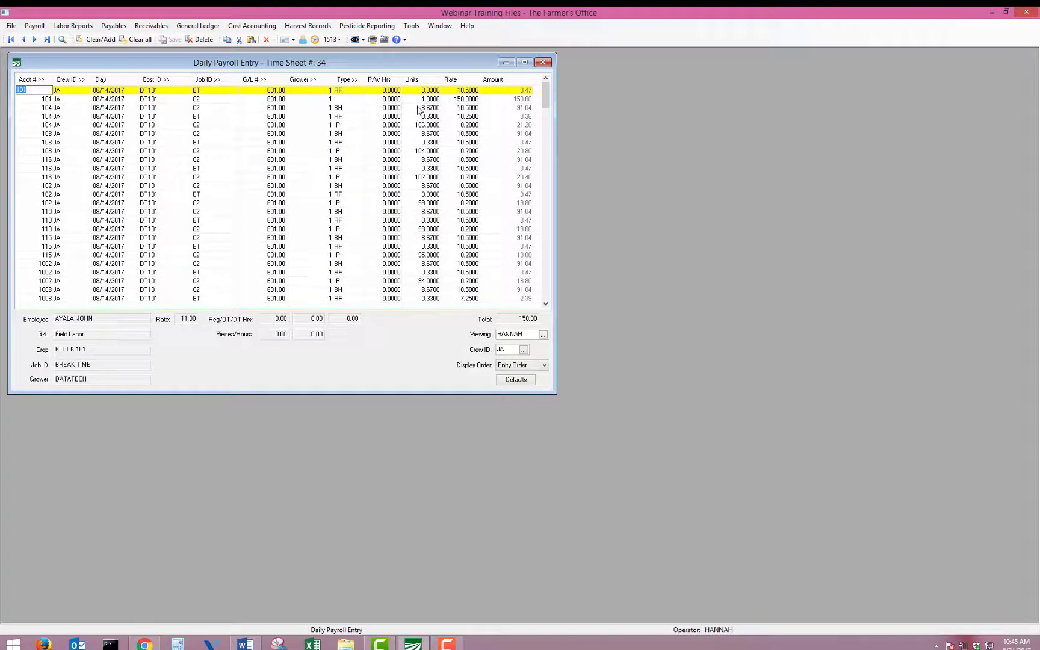
# Set the wage type of the supervisor's 150.00 salary line to SA in the daily payroll entries.
pyautogui.click(422, 107)
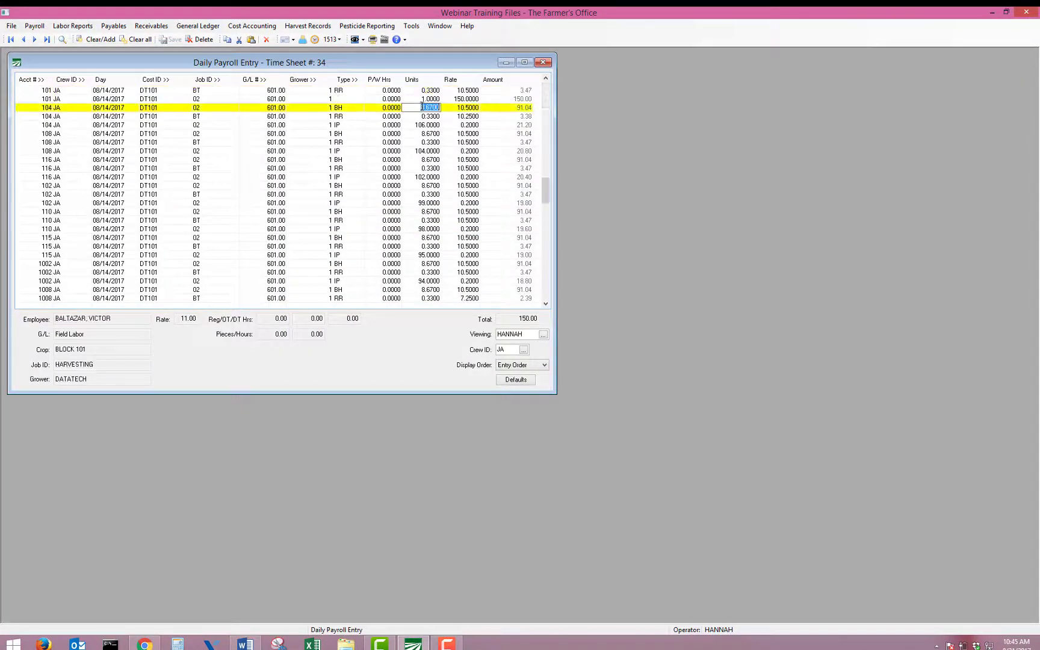
pyautogui.click(417, 117)
pyautogui.click(418, 125)
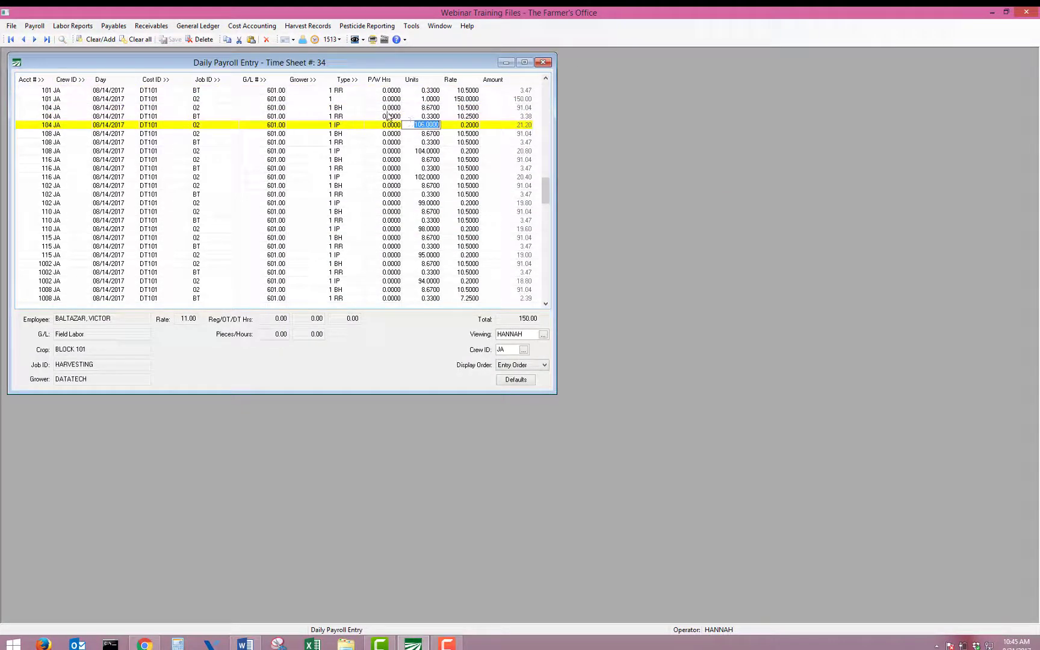
pyautogui.click(365, 99)
pyautogui.write('SA')
pyautogui.press('Return')
pyautogui.press('Up')
pyautogui.press('Up')
pyautogui.press('Up')
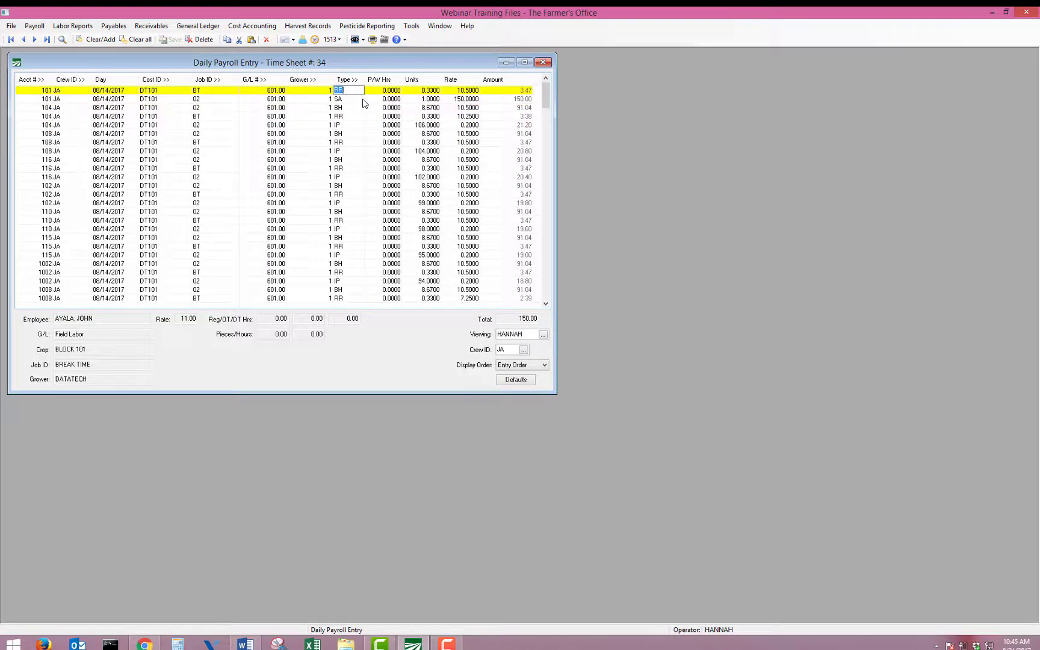
# Delete the supervisor's rest and recovery (RR) break time line from the daily payroll entries.
pyautogui.press('Down')
pyautogui.press('Down')
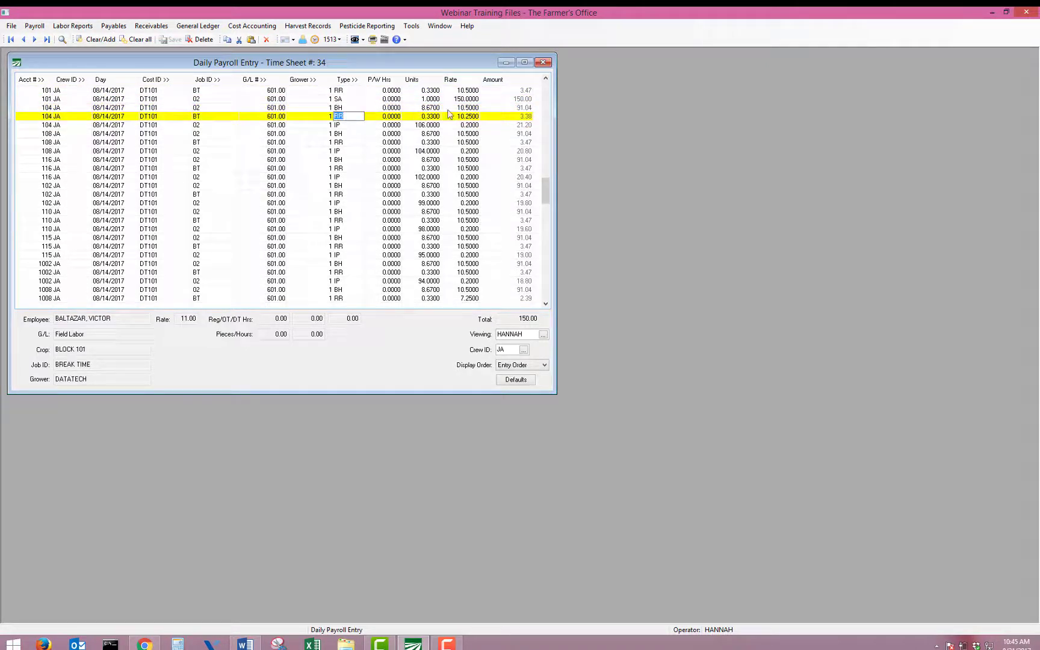
pyautogui.click(448, 109)
pyautogui.click(446, 118)
pyautogui.click(448, 125)
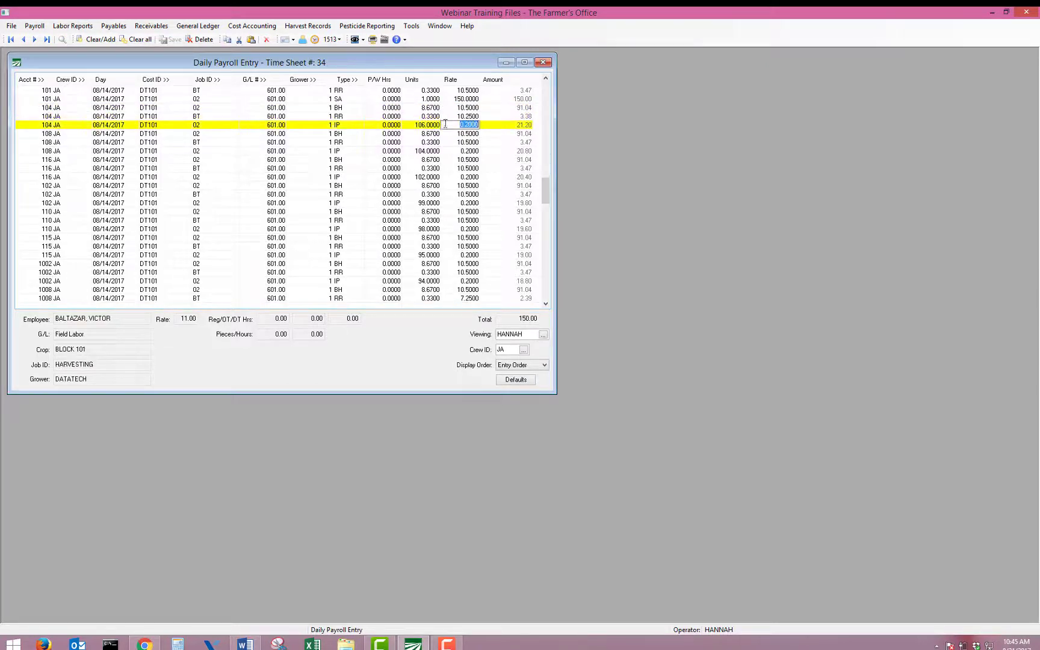
pyautogui.click(378, 98)
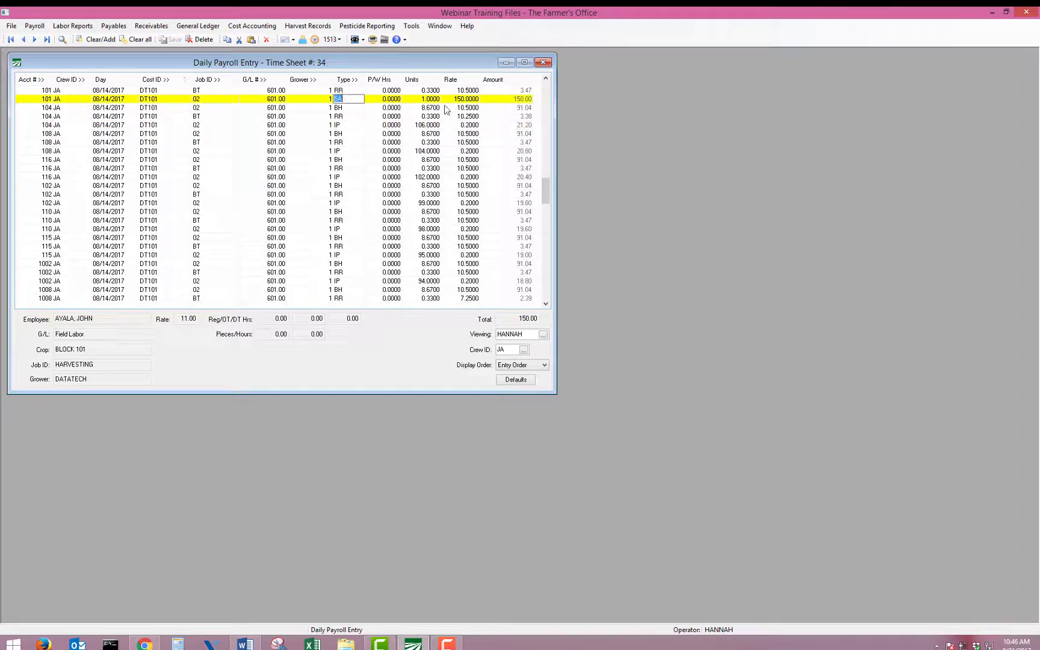
pyautogui.click(364, 91)
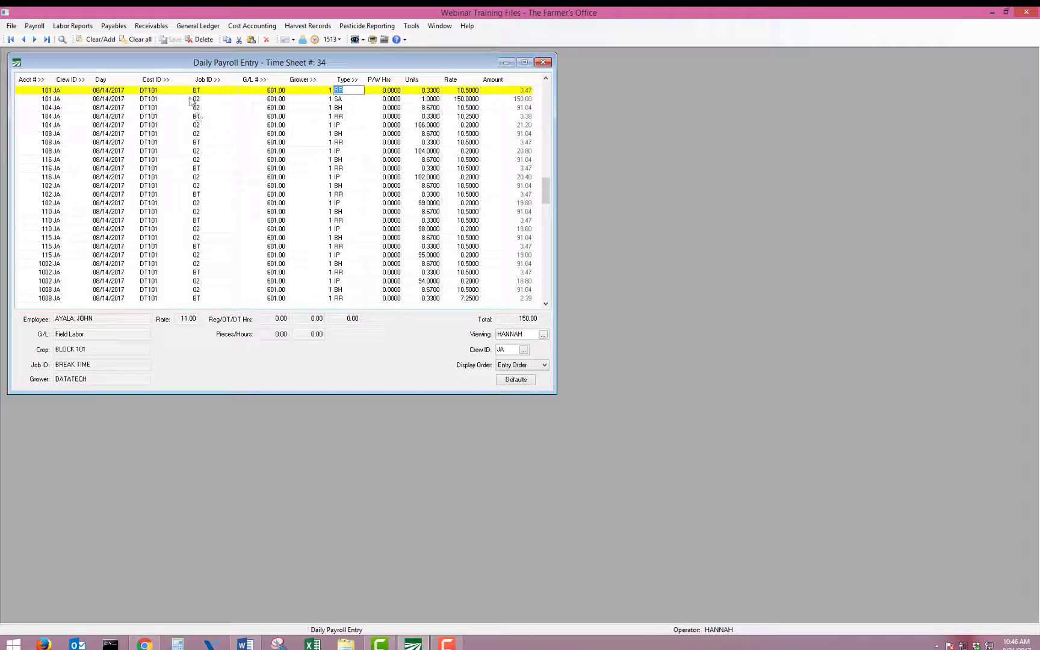
pyautogui.click(200, 39)
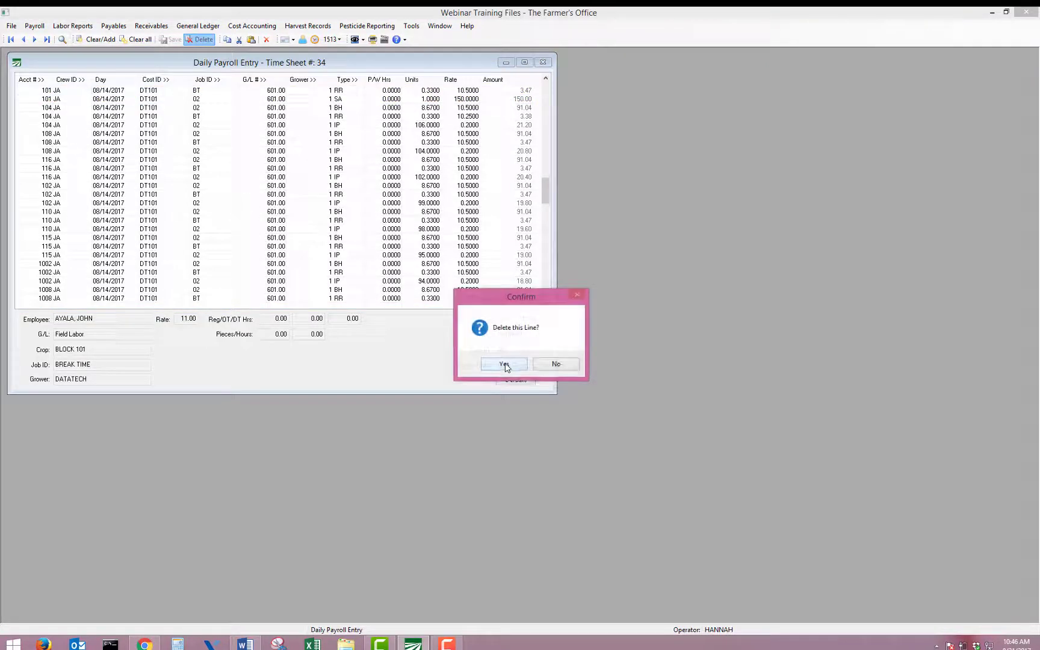
pyautogui.click(504, 364)
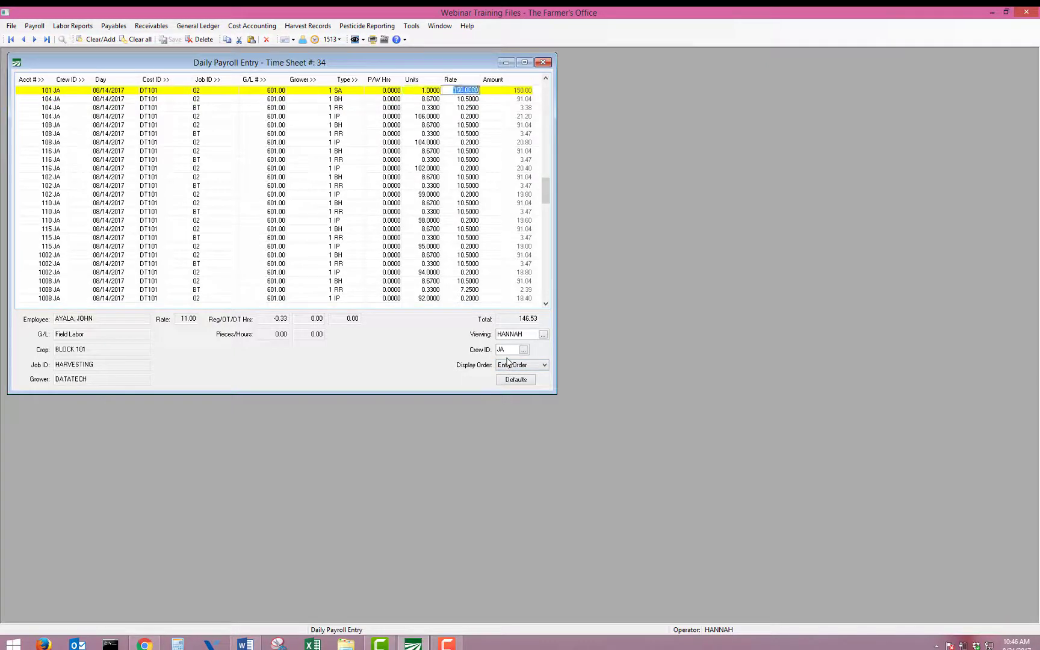
# Go through the employees' base hourly, rest and recovery and incentive piece lines, checking the rate on the break time lines.
pyautogui.press('Down')
pyautogui.press('Down')
pyautogui.press('Down')
pyautogui.press('Down')
pyautogui.press('Down')
pyautogui.press('Down')
pyautogui.press('Down')
pyautogui.press('Down')
pyautogui.press('Down')
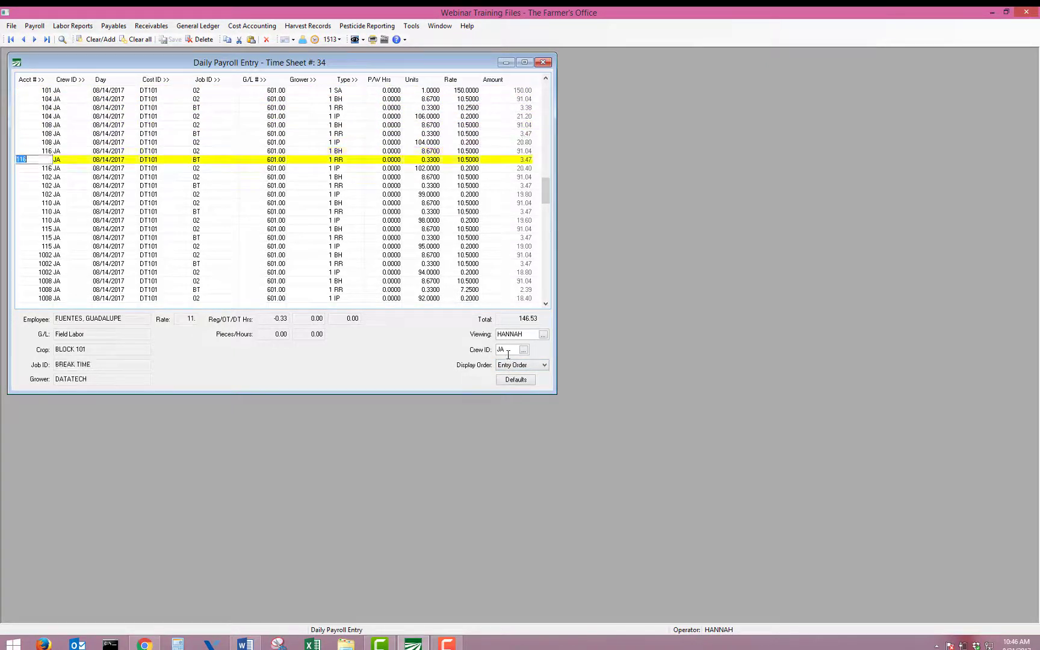
pyautogui.press('Up')
pyautogui.press('Down')
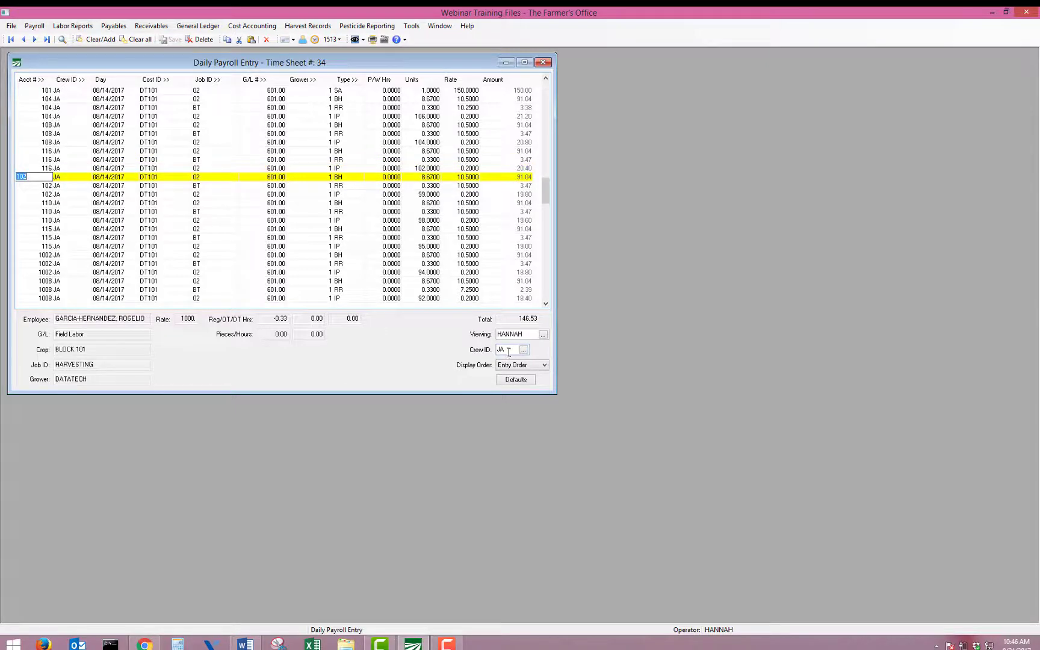
pyautogui.press('Down')
pyautogui.press('Up')
pyautogui.press('Up')
pyautogui.press('Down')
pyautogui.press('Down')
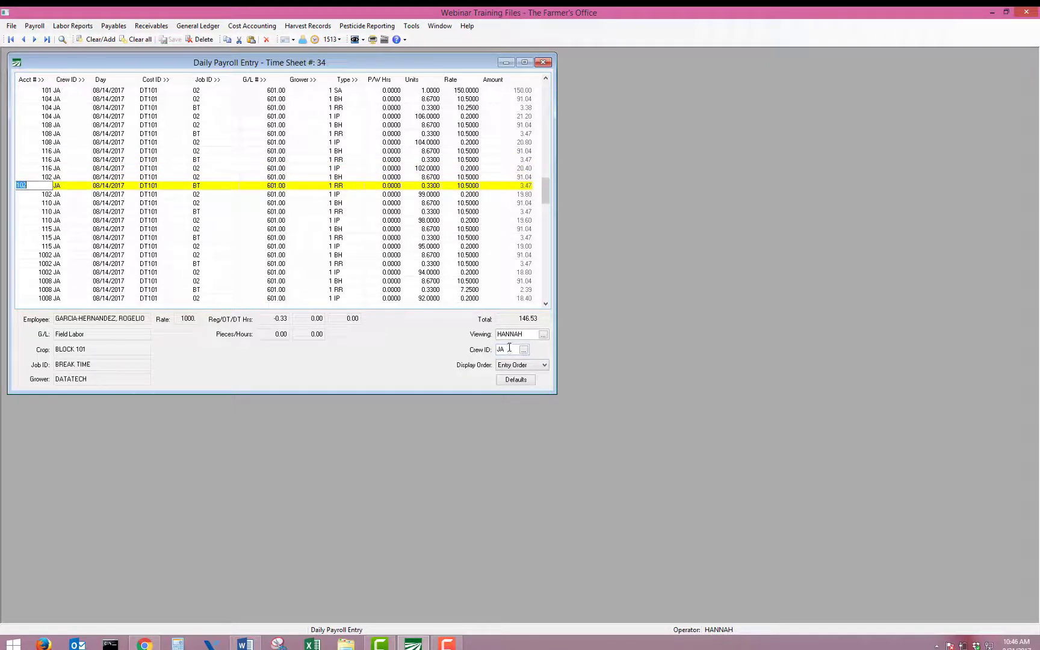
pyautogui.press('Down')
pyautogui.press('Down')
pyautogui.press('Down')
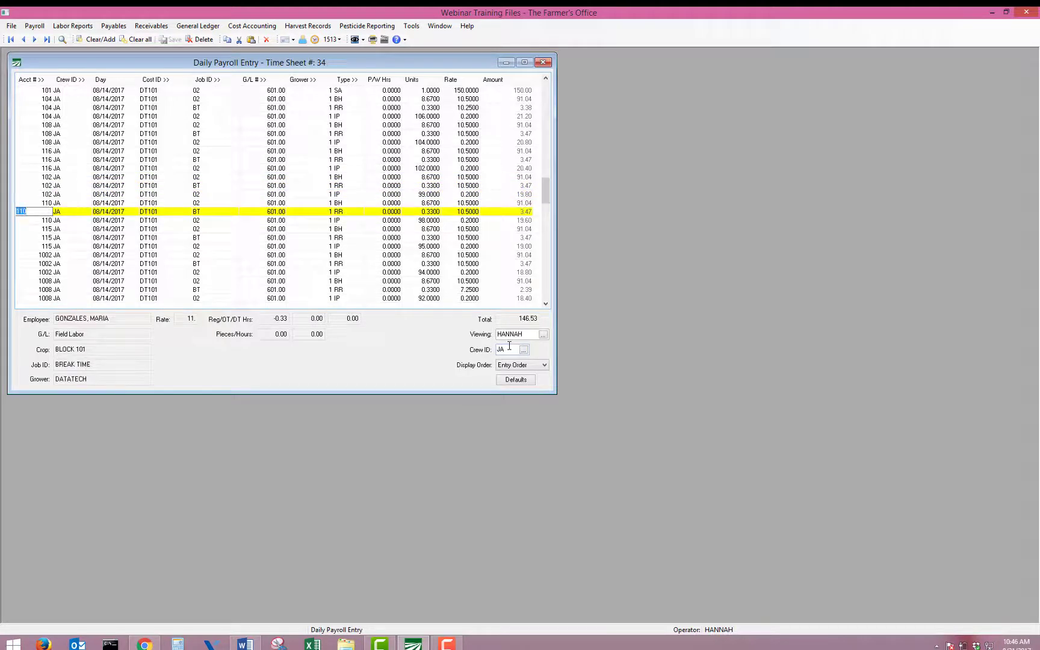
pyautogui.click(474, 211)
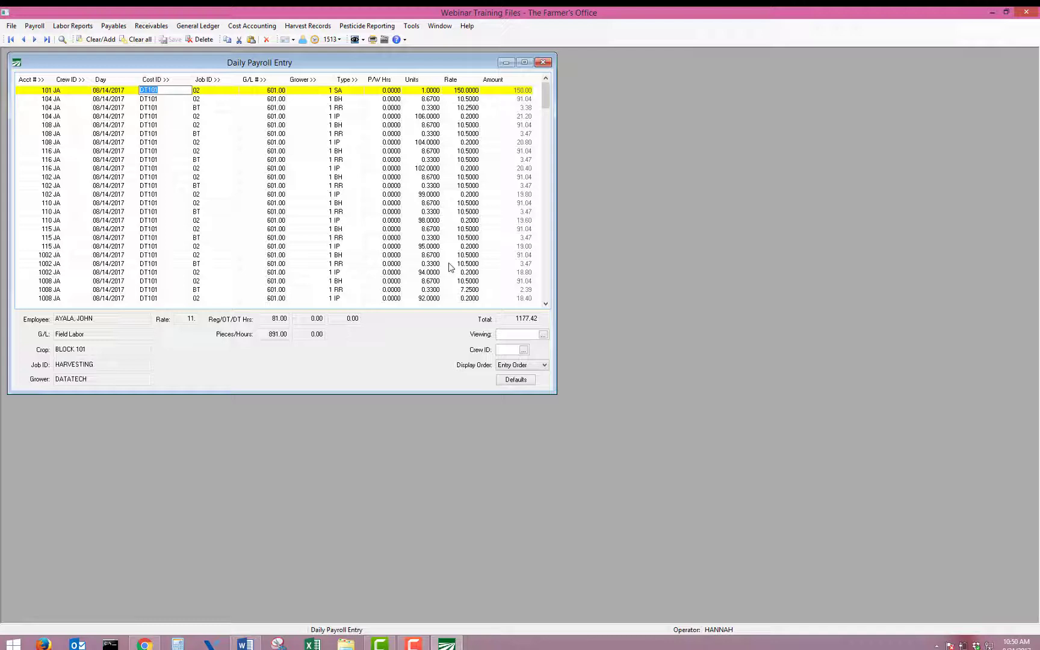
# Preview the Daily Payroll Batch Report and enlarge it to examine the rest and recovery (RR) rates per employee.
pyautogui.rightClick(449, 265)
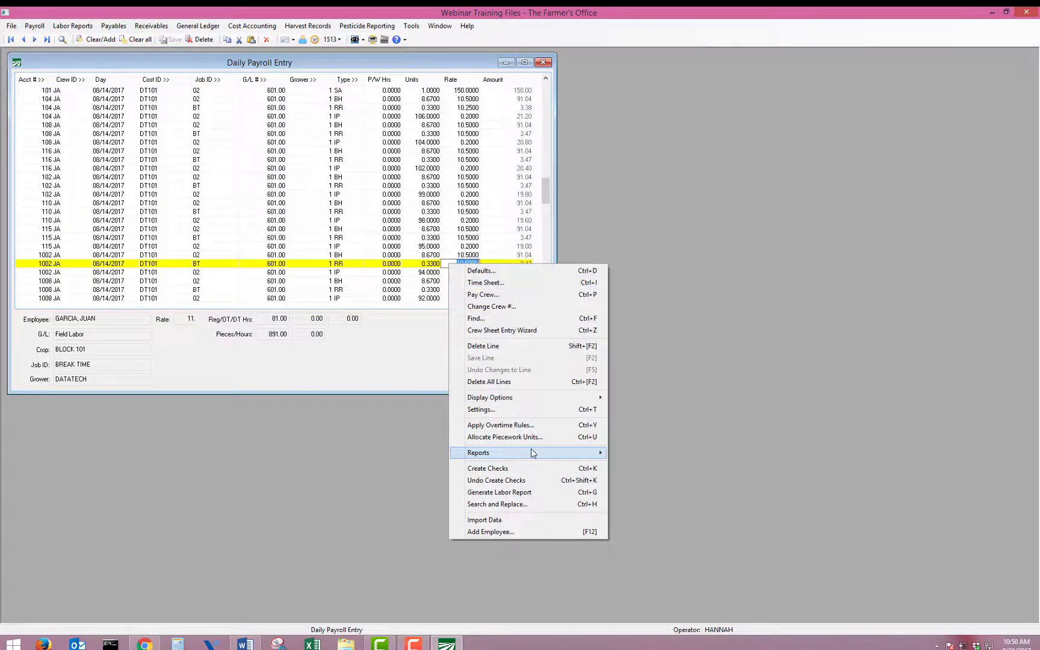
pyautogui.moveTo(532, 453)
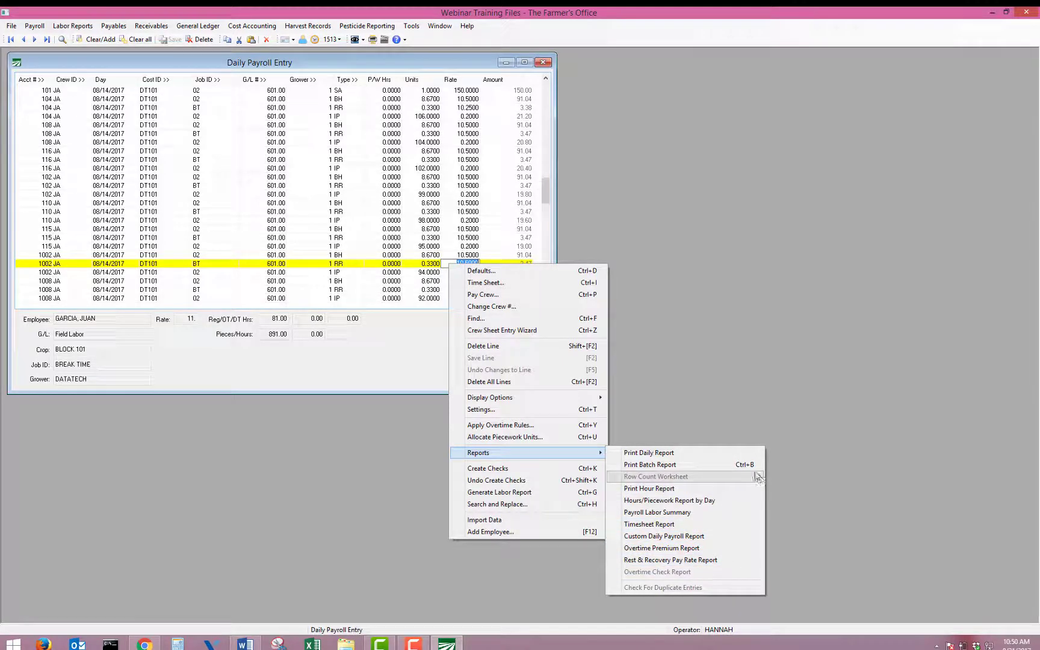
pyautogui.click(650, 465)
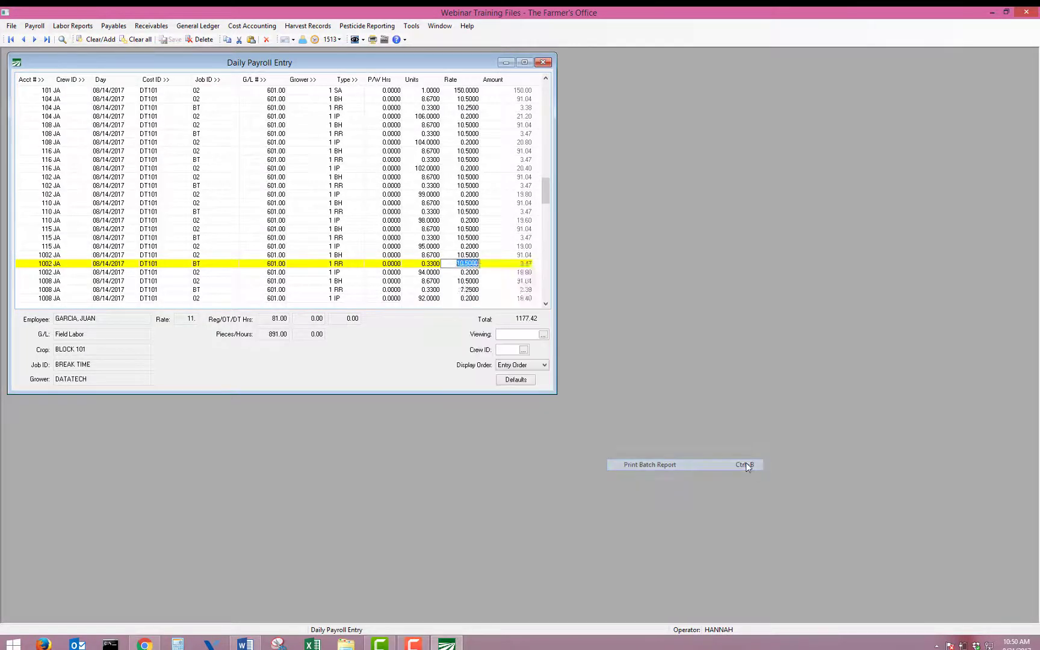
pyautogui.click(170, 372)
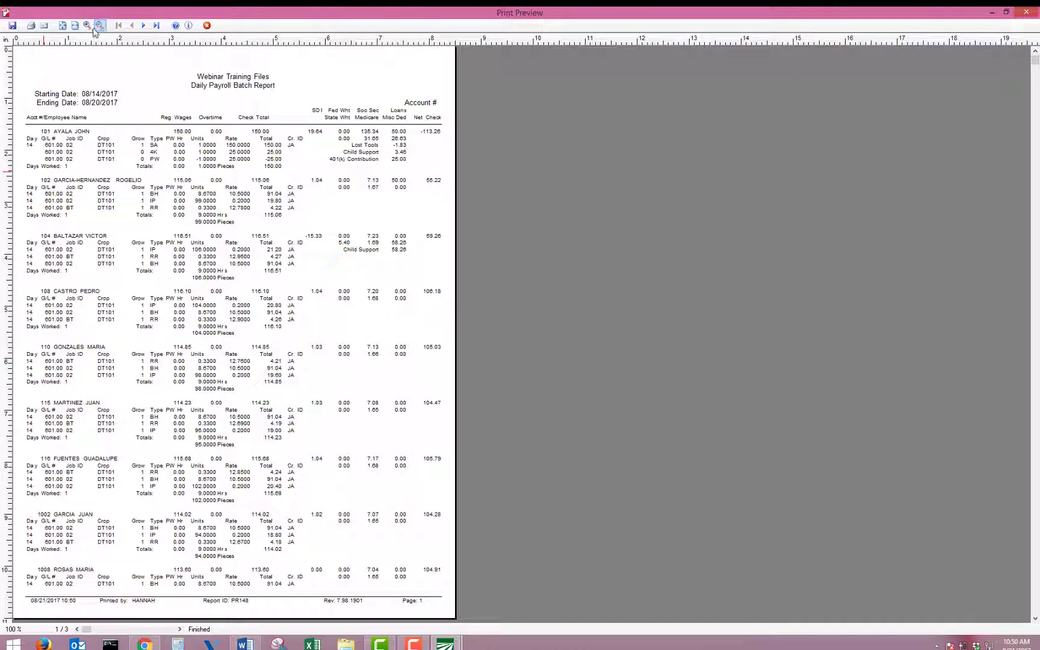
pyautogui.click(88, 25)
pyautogui.click(154, 176)
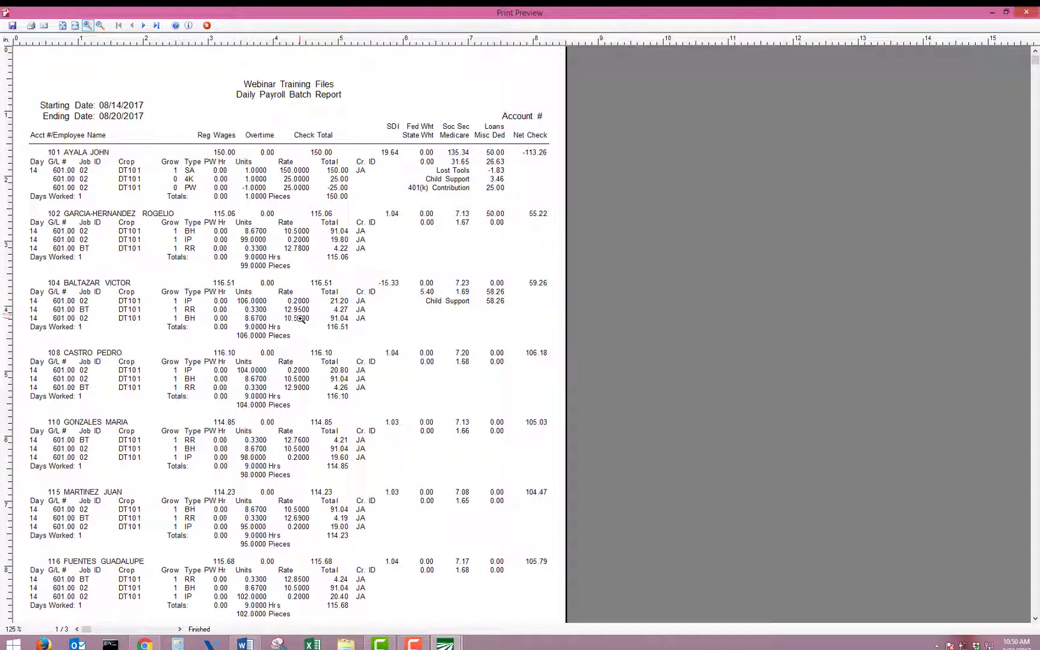
pyautogui.click(262, 313)
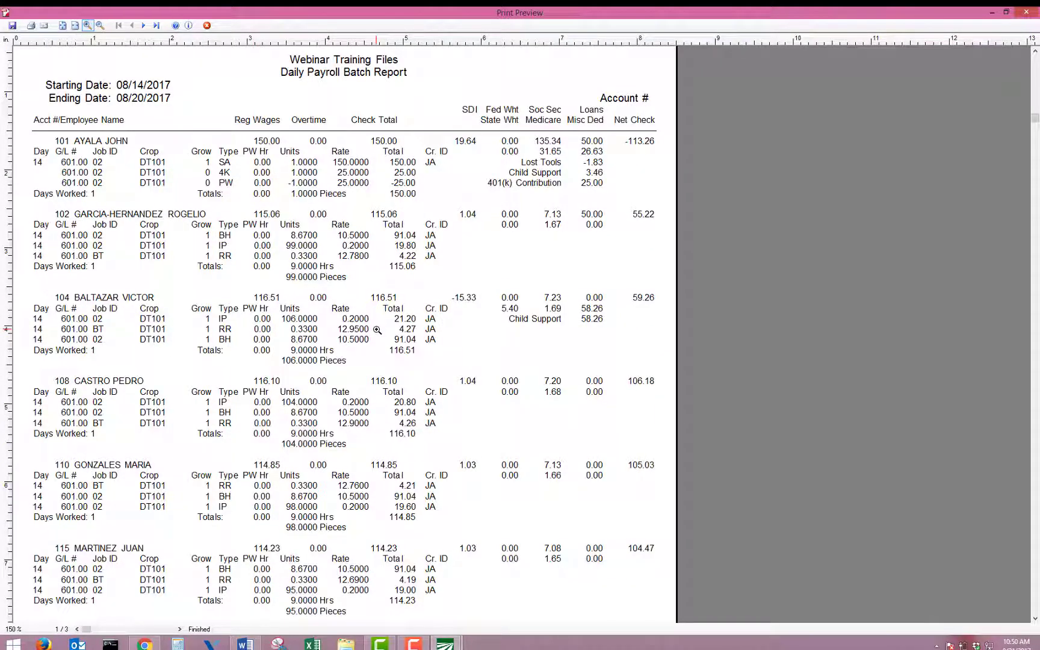
# Close the batch report preview and load time sheet 34 for crew JA in the daily payroll entries.
pyautogui.press('Escape')
pyautogui.click(330, 88)
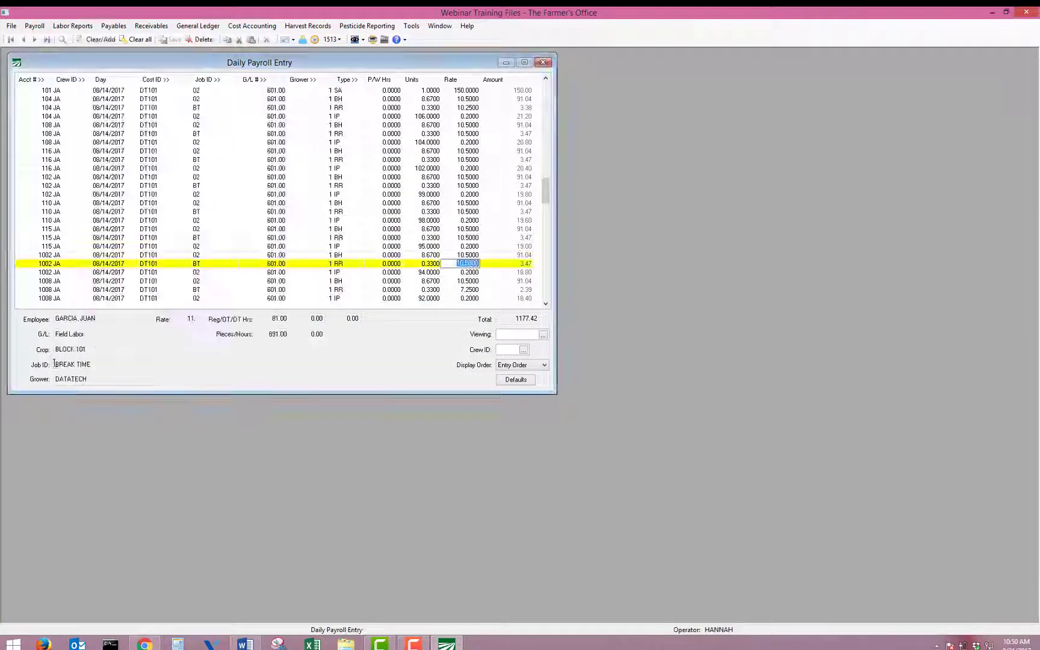
pyautogui.rightClick(118, 255)
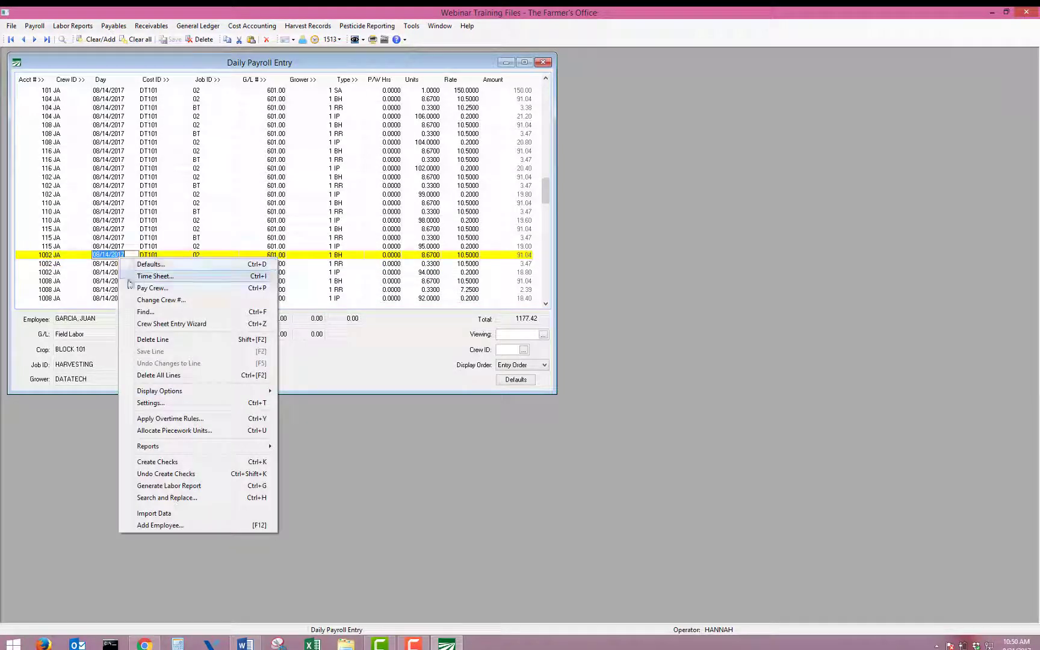
pyautogui.click(263, 280)
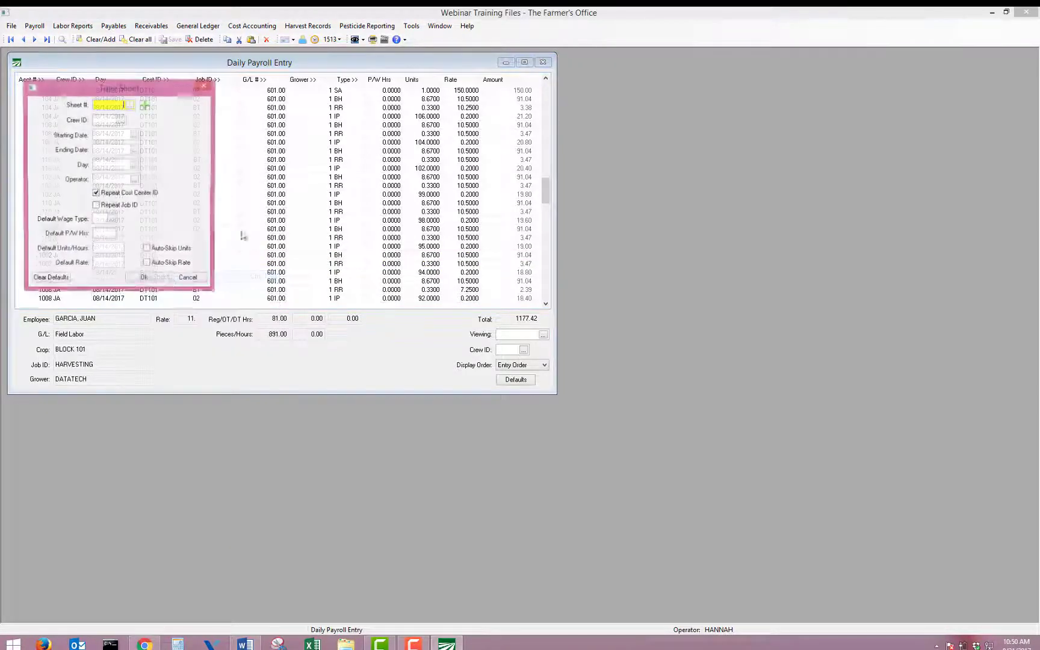
pyautogui.click(129, 106)
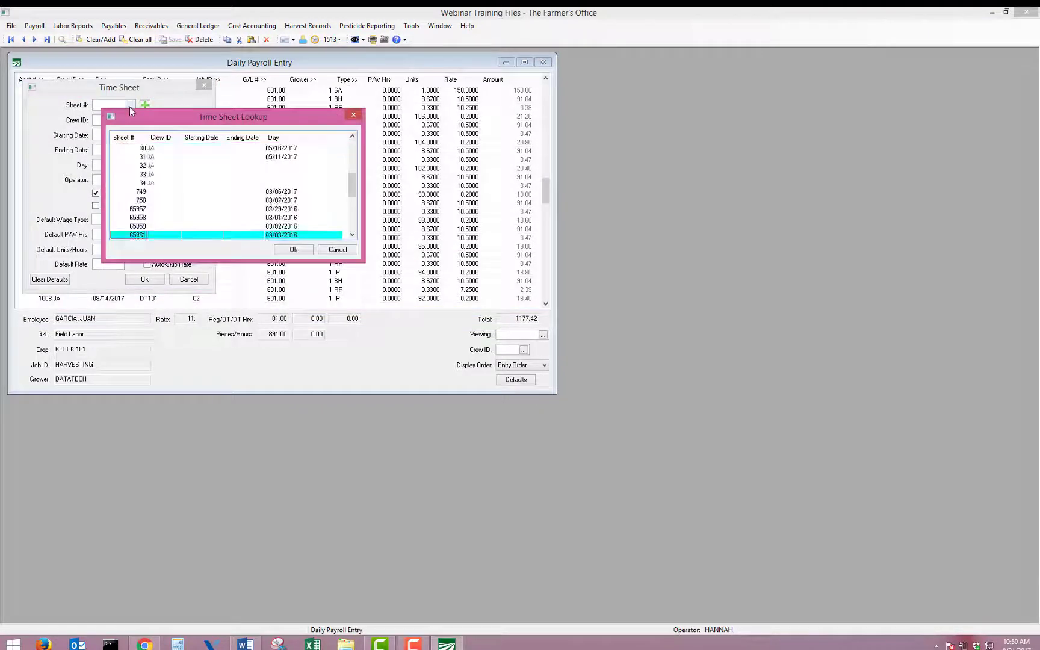
pyautogui.press('Up')
pyautogui.press('Up')
pyautogui.press('Up')
pyautogui.press('Up')
pyautogui.press('Up')
pyautogui.press('Up')
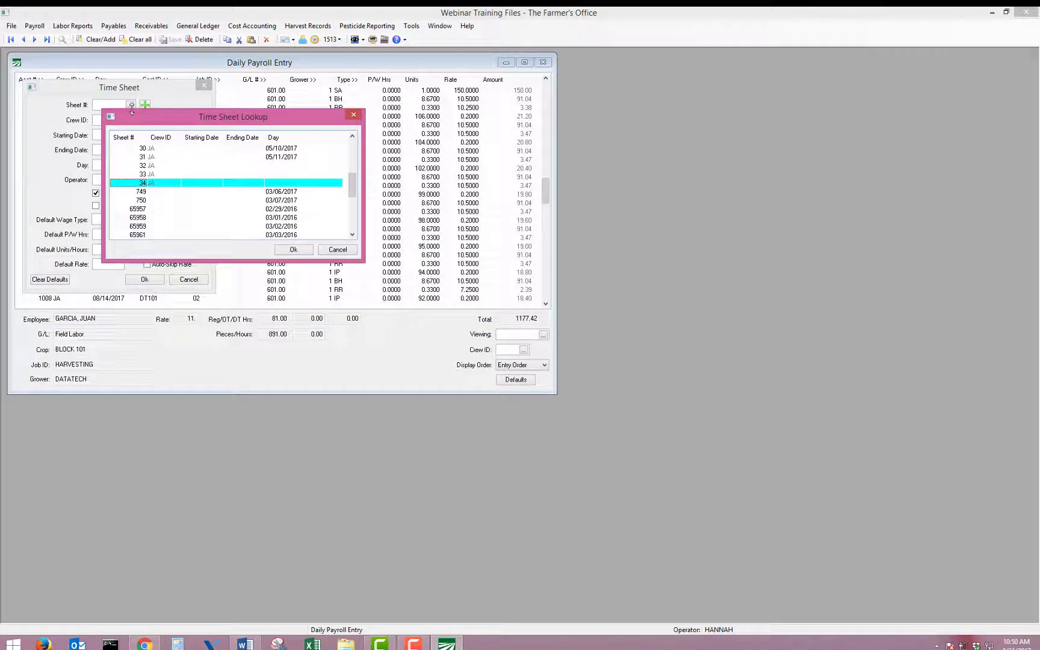
pyautogui.press('Return')
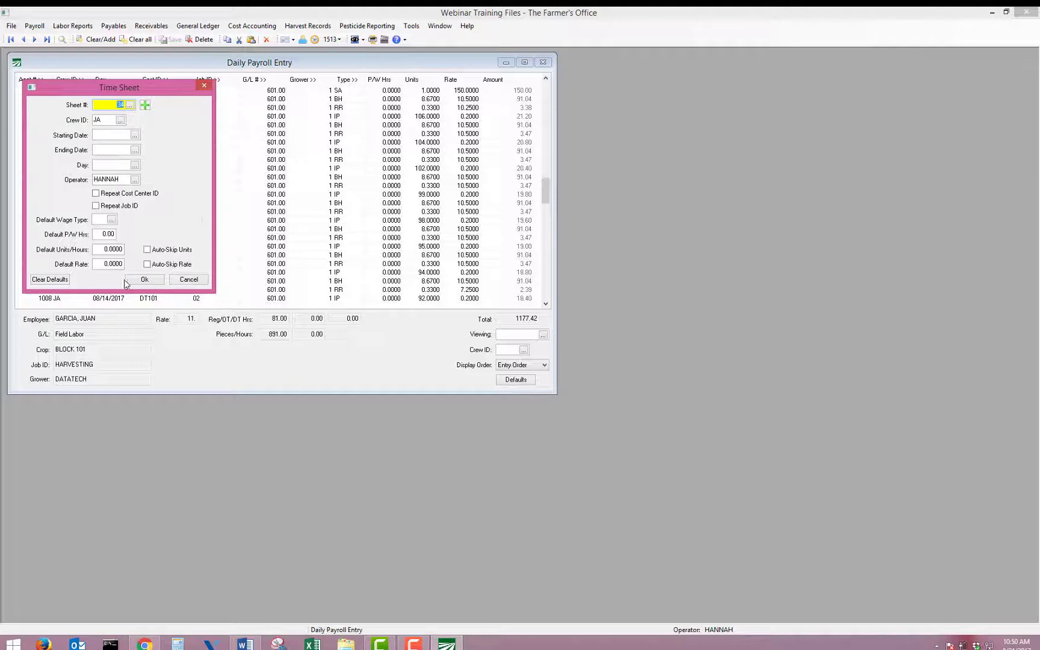
pyautogui.click(128, 280)
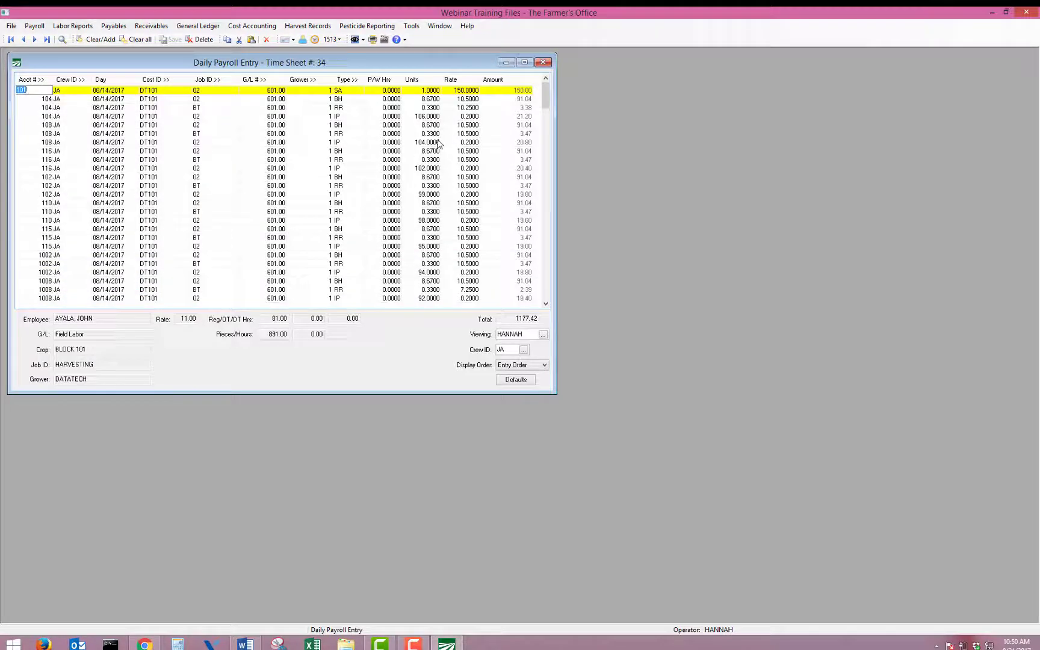